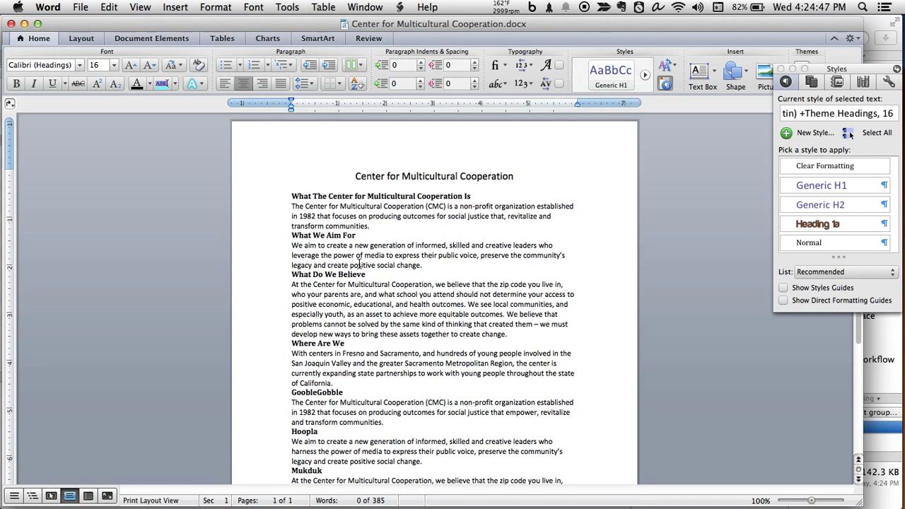
Inspect the styles of the body paragraph and the What We Aim For heading.
{"action": "left_click", "coordinate": [432, 244]}
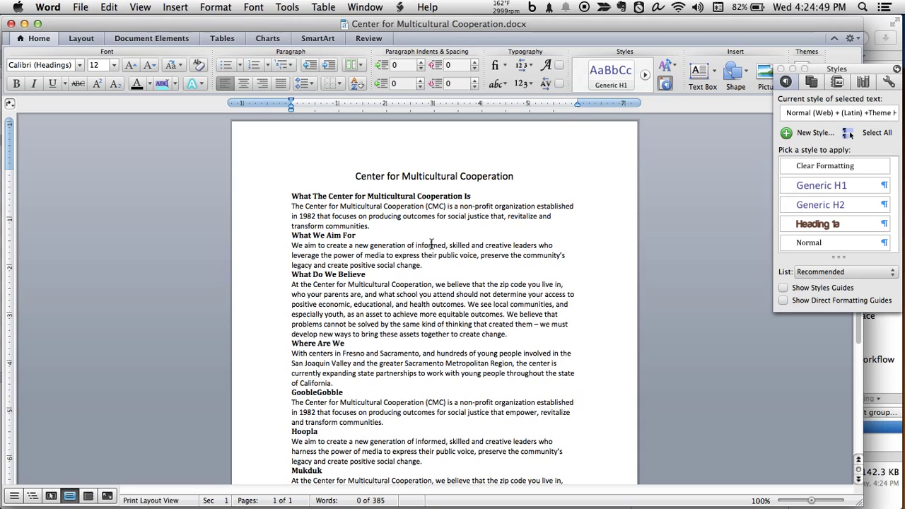
{"action": "left_click", "coordinate": [430, 234]}
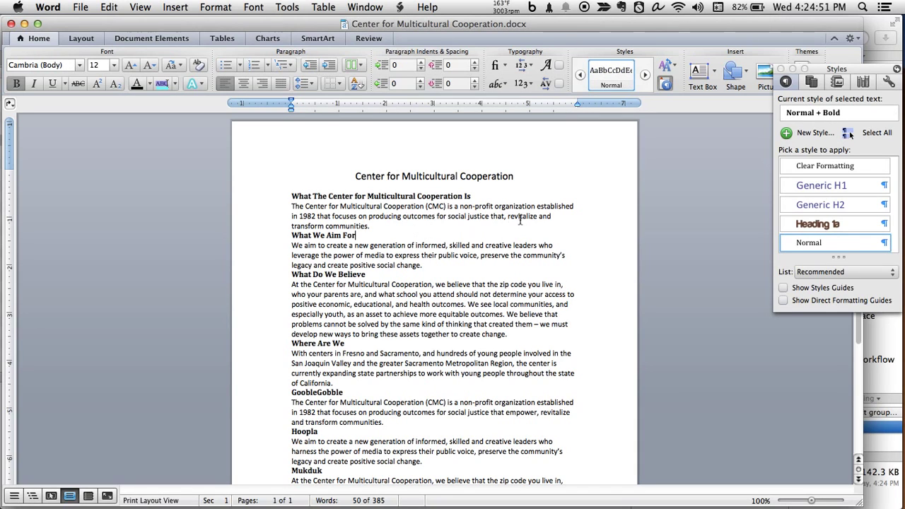
{"action": "left_click_drag", "start_coordinate": [485, 198], "coordinate": [374, 228]}
{"action": "left_click", "coordinate": [374, 227]}
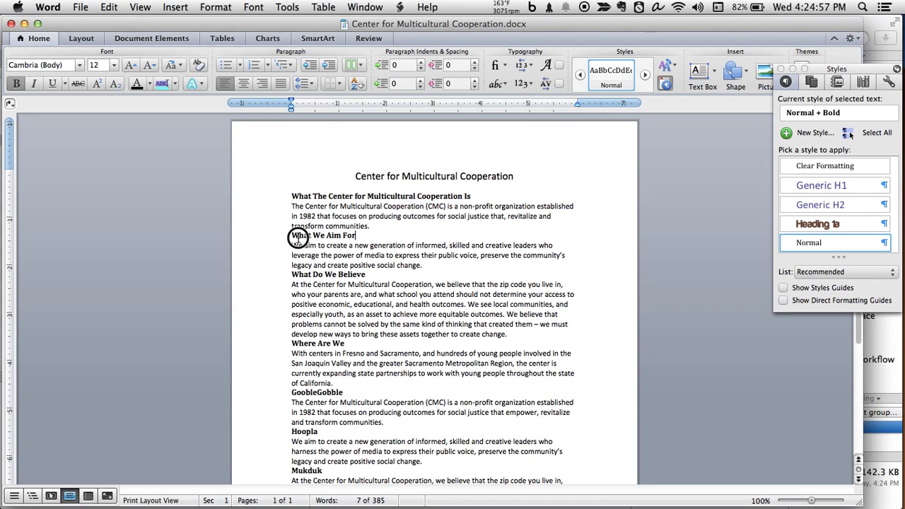
{"action": "left_click_drag", "start_coordinate": [293, 236], "coordinate": [377, 238]}
{"action": "left_click", "coordinate": [377, 238]}
Select the first heading and What We Aim For again, then check the body text style.
{"action": "left_click", "coordinate": [447, 200]}
{"action": "left_click_drag", "start_coordinate": [477, 189], "coordinate": [292, 200]}
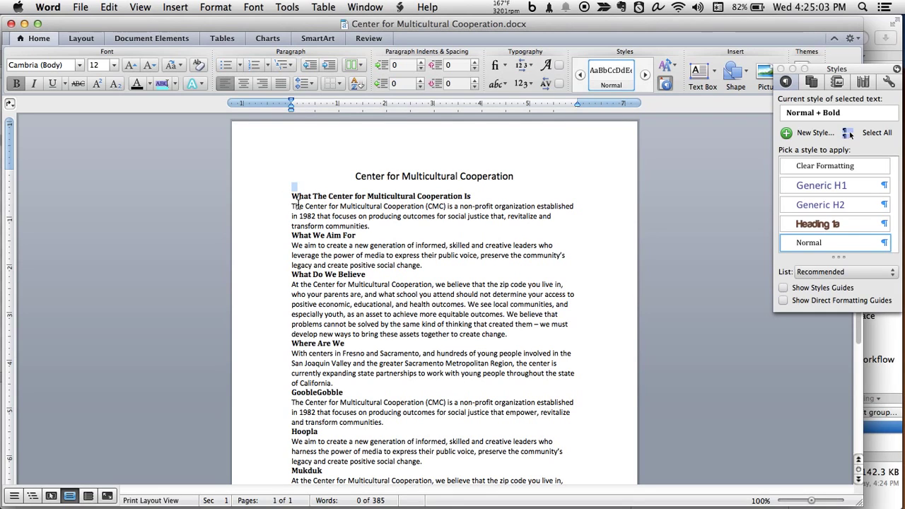
{"action": "left_click", "coordinate": [297, 204]}
{"action": "left_click", "coordinate": [360, 231]}
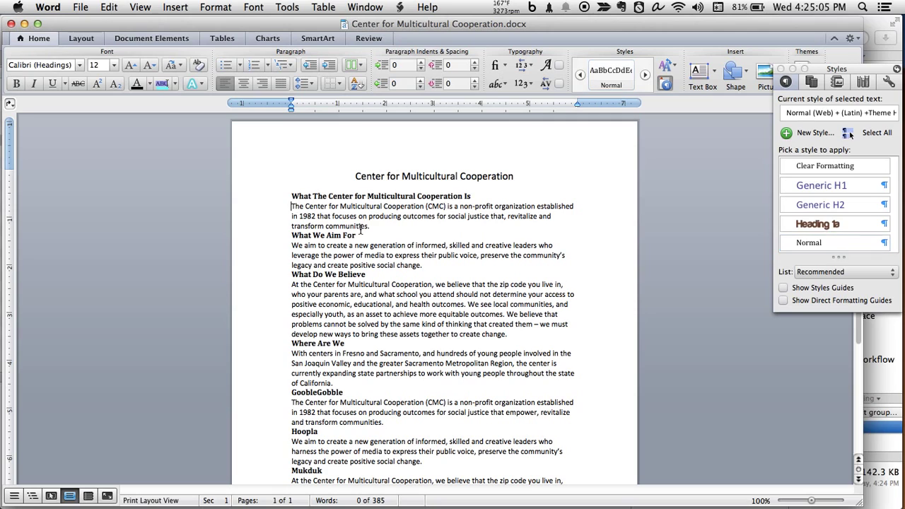
{"action": "left_click", "coordinate": [391, 239]}
{"action": "left_click_drag", "start_coordinate": [378, 238], "coordinate": [288, 236]}
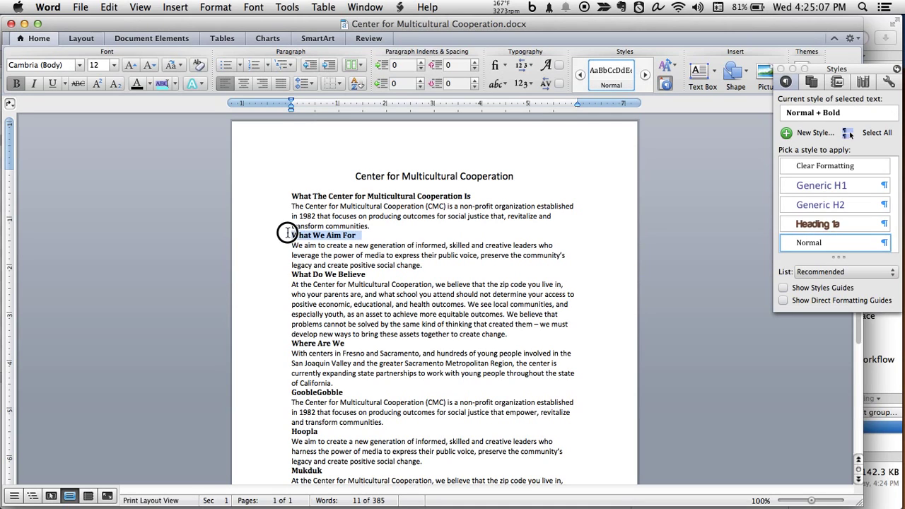
{"action": "left_click", "coordinate": [421, 255]}
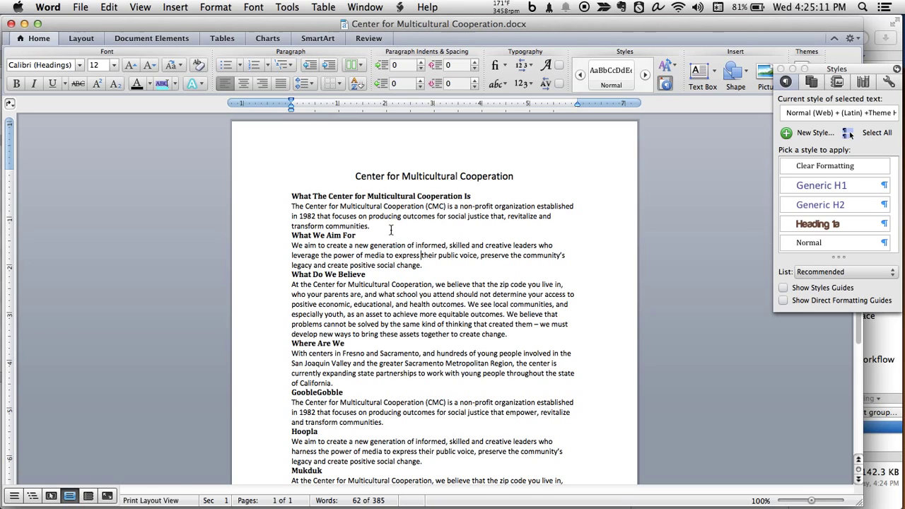
Add blank lines after 'transform communities.', after 'social change.' and before Where Are We.
{"action": "left_click", "coordinate": [390, 230]}
{"action": "key", "text": "Return"}
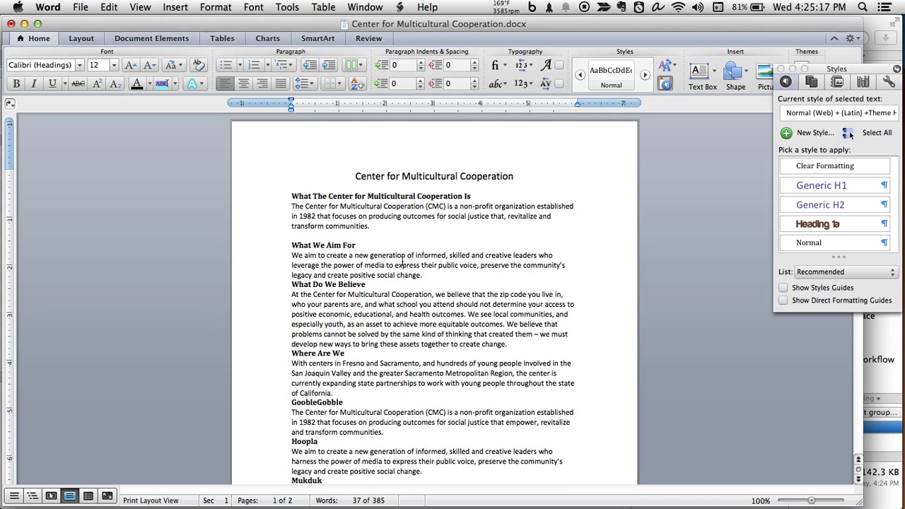
{"action": "left_click", "coordinate": [438, 276]}
{"action": "key", "text": "Return"}
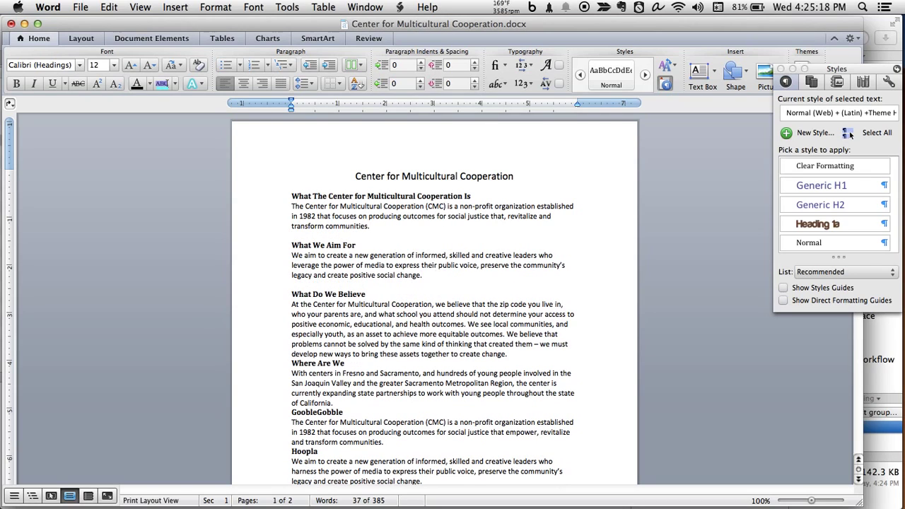
{"action": "left_click", "coordinate": [541, 363]}
{"action": "left_click", "coordinate": [536, 354]}
{"action": "key", "text": "Return"}
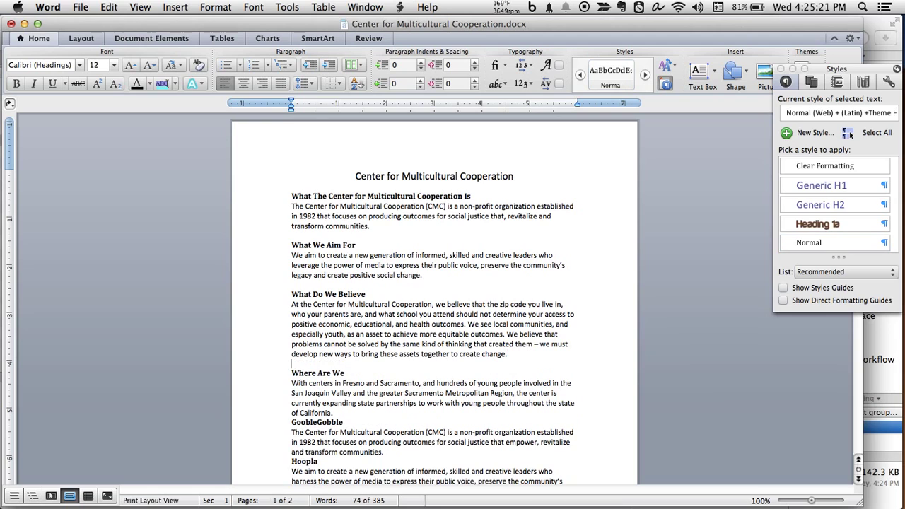
Remove those three blank lines again, restoring the original spacing.
{"action": "key", "text": "BackSpace"}
{"action": "left_click", "coordinate": [468, 283]}
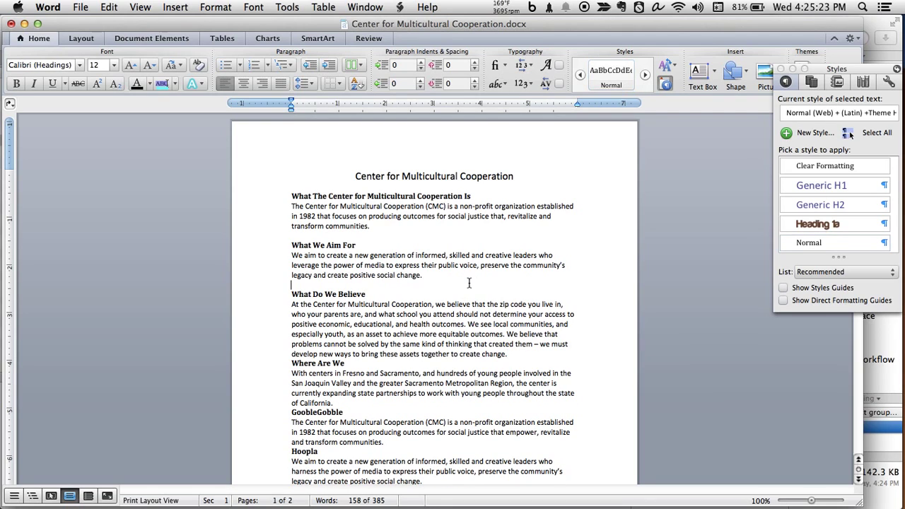
{"action": "key", "text": "BackSpace"}
{"action": "left_click", "coordinate": [474, 236]}
{"action": "key", "text": "BackSpace"}
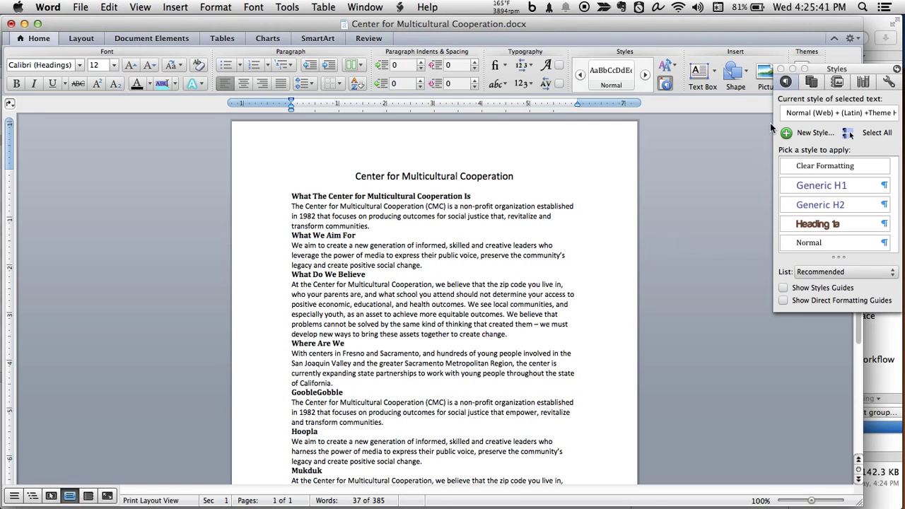
Close the Styles palette, reopen it from View, and stretch it to list Heading 1 through Quote.
{"action": "left_click", "coordinate": [781, 69]}
{"action": "left_click", "coordinate": [140, 7]}
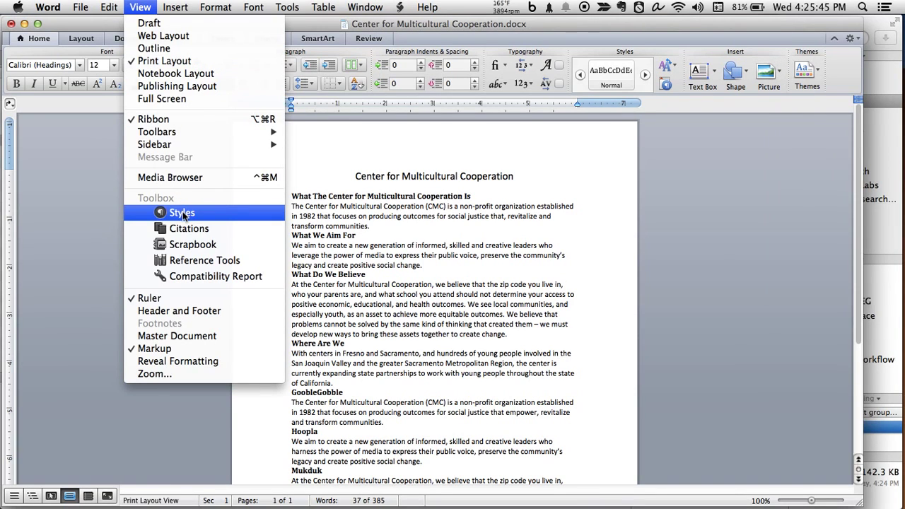
{"action": "left_click", "coordinate": [225, 208]}
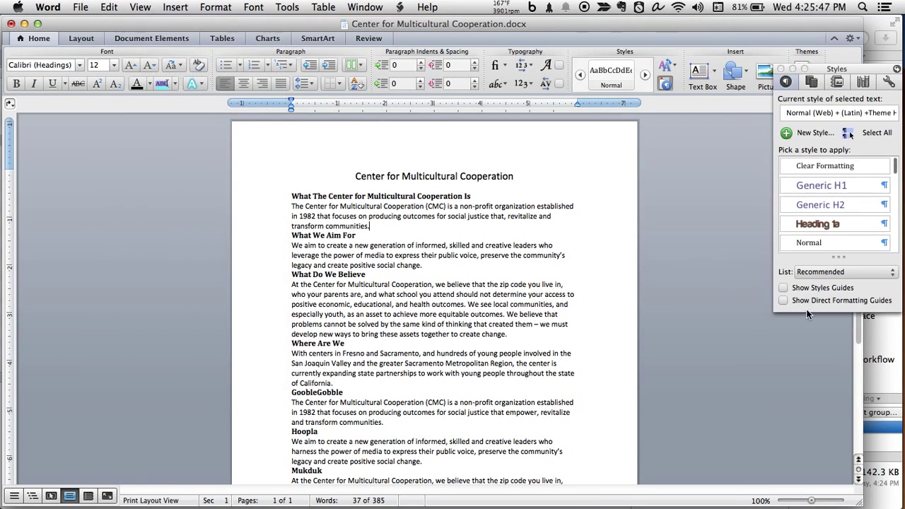
{"action": "left_click_drag", "start_coordinate": [838, 258], "coordinate": [819, 445]}
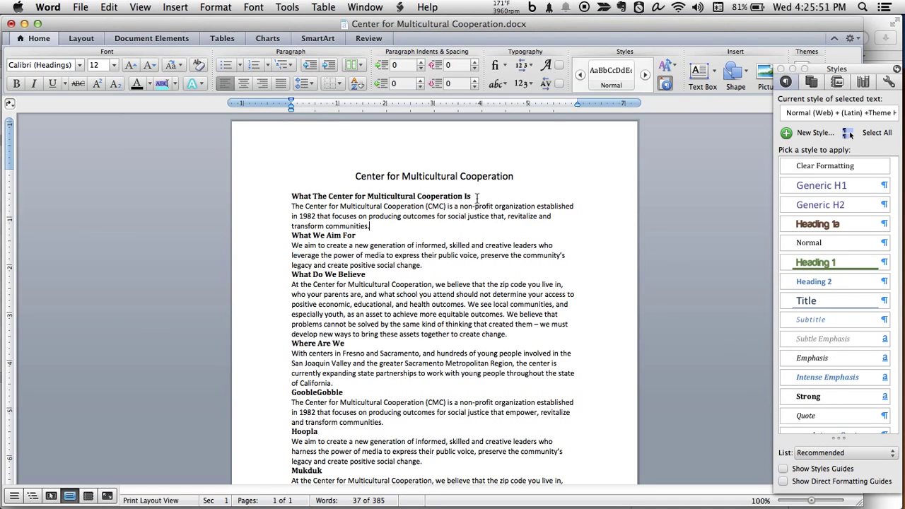
{"action": "left_click", "coordinate": [478, 203]}
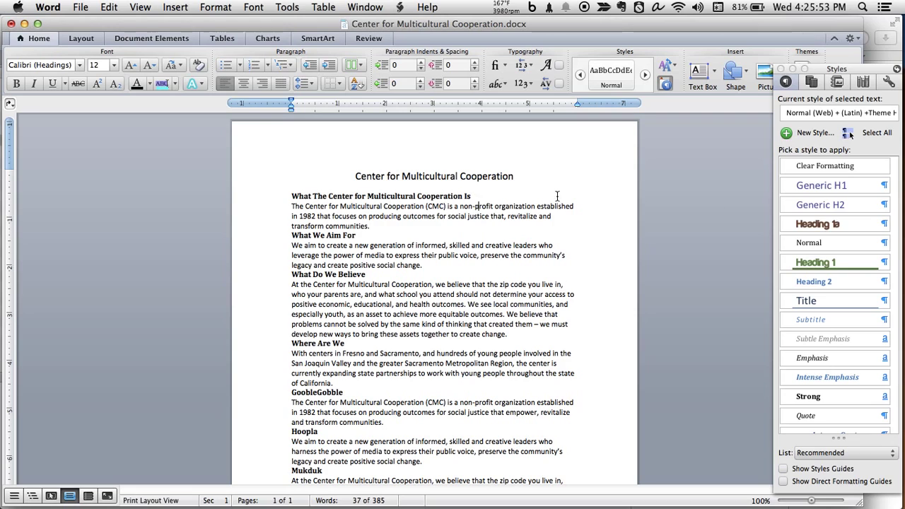
{"action": "left_click", "coordinate": [477, 196]}
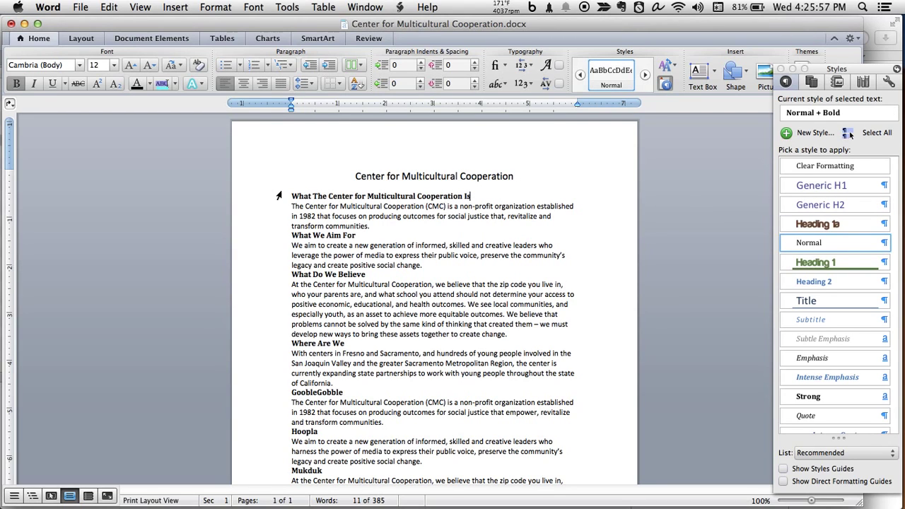
{"action": "left_click_drag", "start_coordinate": [279, 196], "coordinate": [457, 207]}
{"action": "left_click", "coordinate": [376, 234]}
{"action": "left_click", "coordinate": [273, 235]}
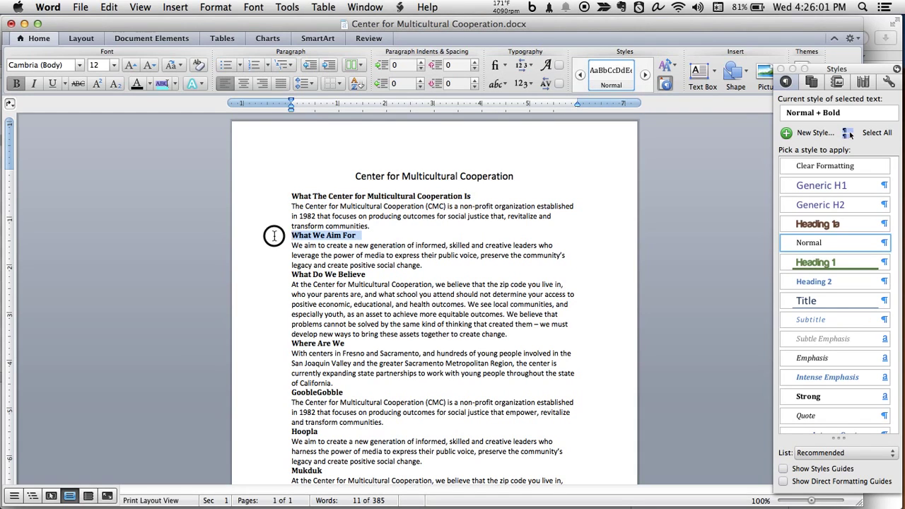
{"action": "left_click", "coordinate": [398, 275]}
{"action": "left_click", "coordinate": [261, 275]}
{"action": "left_click", "coordinate": [394, 277]}
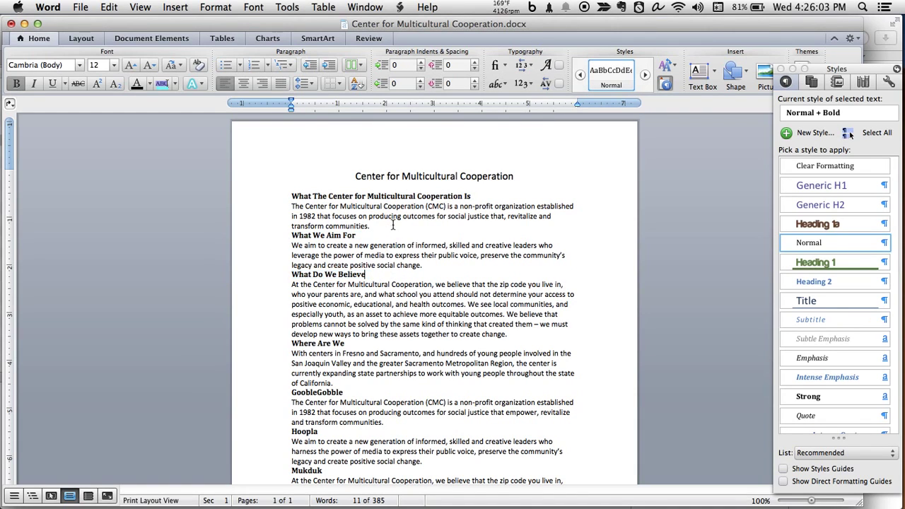
{"action": "left_click", "coordinate": [316, 236]}
{"action": "left_click", "coordinate": [253, 236]}
{"action": "left_click_drag", "start_coordinate": [480, 197], "coordinate": [280, 197]}
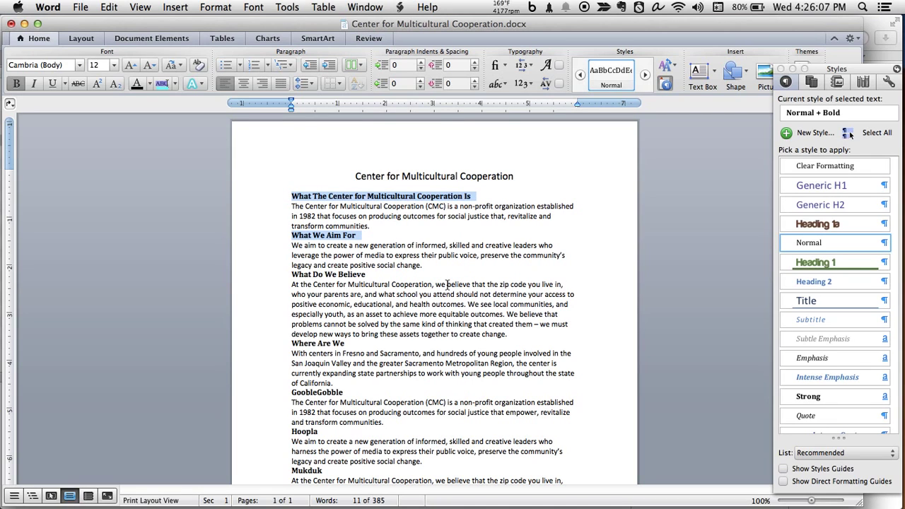
{"action": "left_click", "coordinate": [481, 196]}
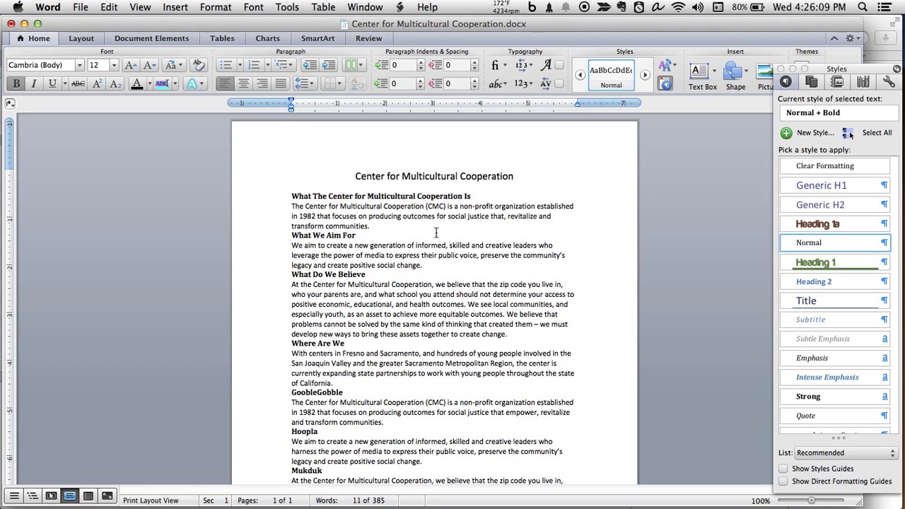
{"action": "left_click_drag", "start_coordinate": [481, 196], "coordinate": [272, 191]}
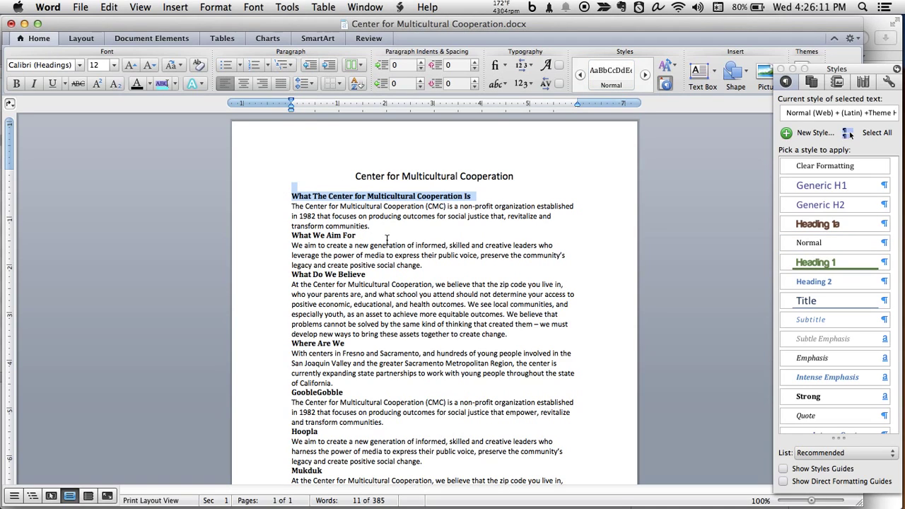
{"action": "left_click_drag", "start_coordinate": [387, 239], "coordinate": [279, 236]}
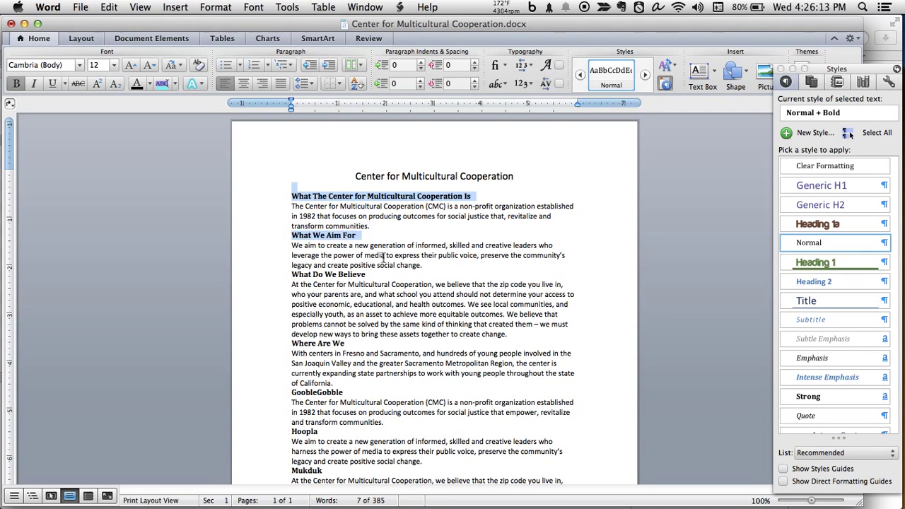
{"action": "left_click_drag", "start_coordinate": [375, 274], "coordinate": [281, 276]}
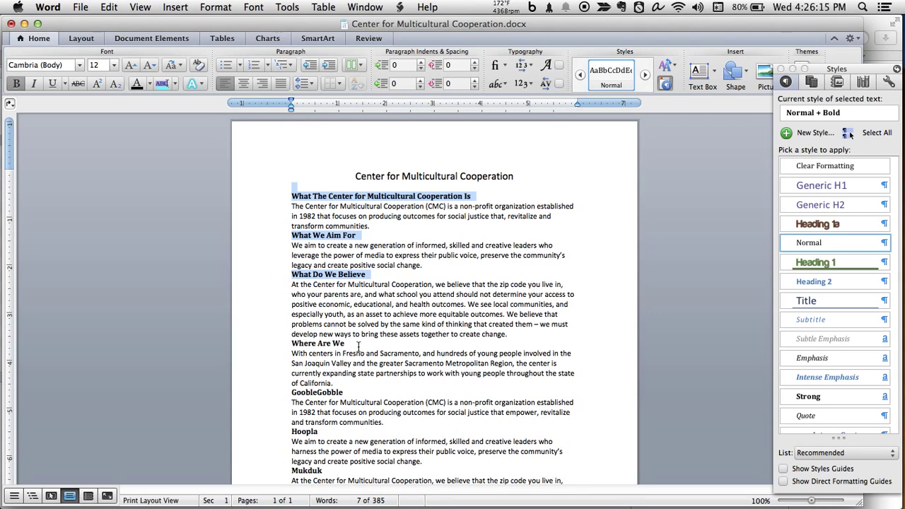
{"action": "left_click_drag", "start_coordinate": [359, 345], "coordinate": [281, 346]}
{"action": "left_click", "coordinate": [387, 350]}
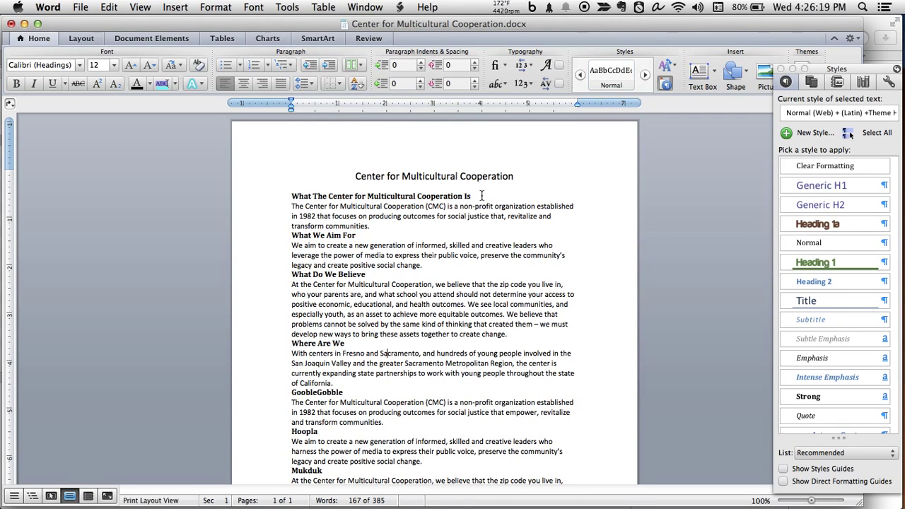
{"action": "left_click", "coordinate": [482, 196]}
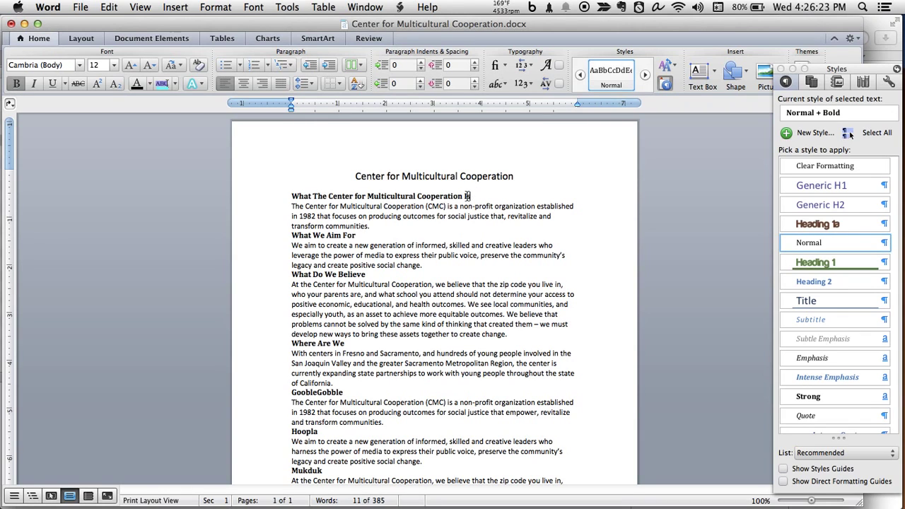
{"action": "left_click_drag", "start_coordinate": [467, 196], "coordinate": [289, 196]}
{"action": "left_click", "coordinate": [334, 212]}
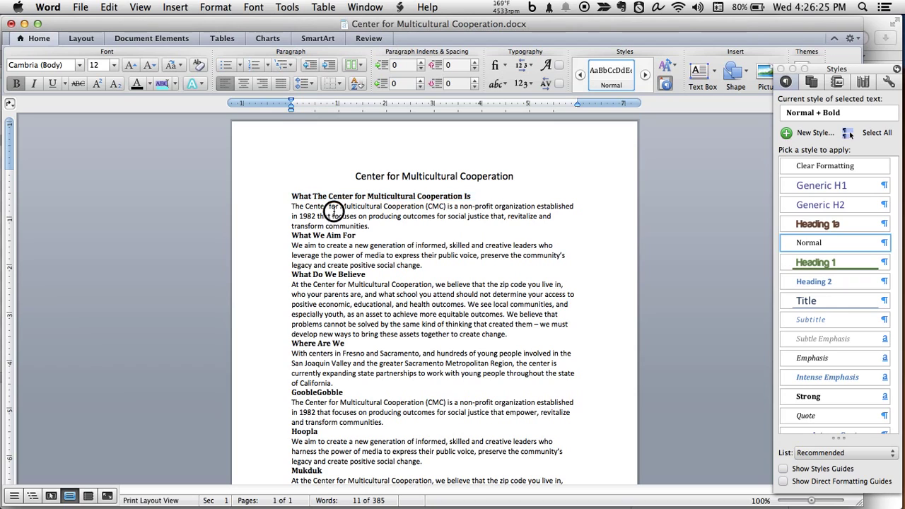
{"action": "left_click", "coordinate": [488, 199]}
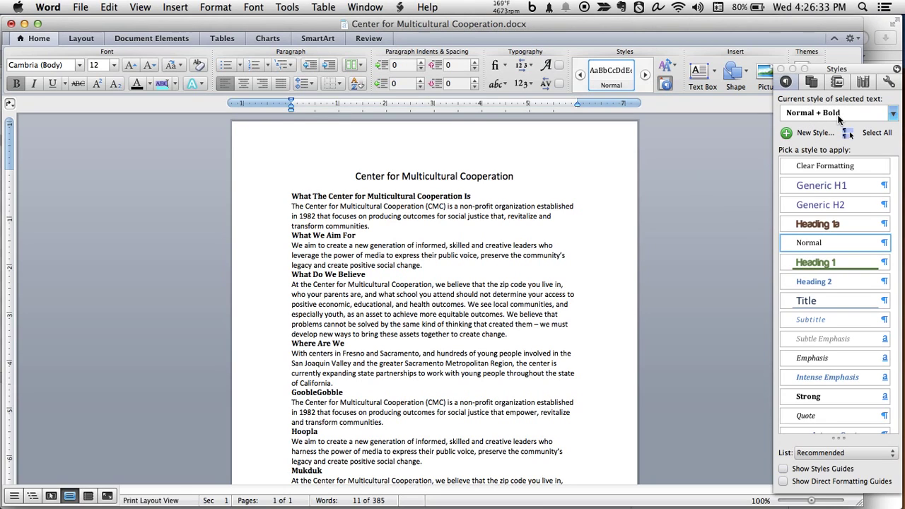
{"action": "left_click", "coordinate": [506, 222]}
{"action": "mouse_move", "coordinate": [370, 226]}
{"action": "left_mouse_down"}
{"action": "mouse_move", "coordinate": [331, 223]}
{"action": "mouse_move", "coordinate": [303, 192]}
{"action": "mouse_move", "coordinate": [351, 224]}
{"action": "mouse_move", "coordinate": [375, 224]}
{"action": "left_mouse_up"}
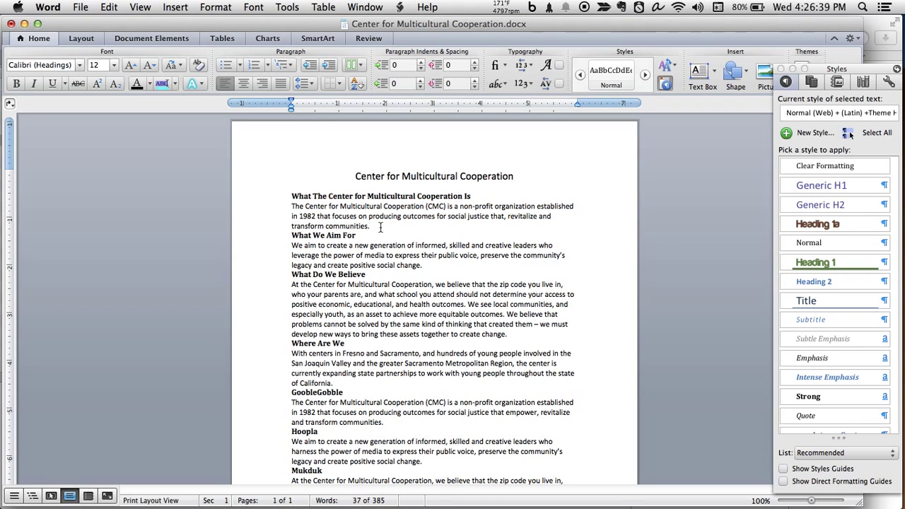
{"action": "left_click", "coordinate": [484, 198]}
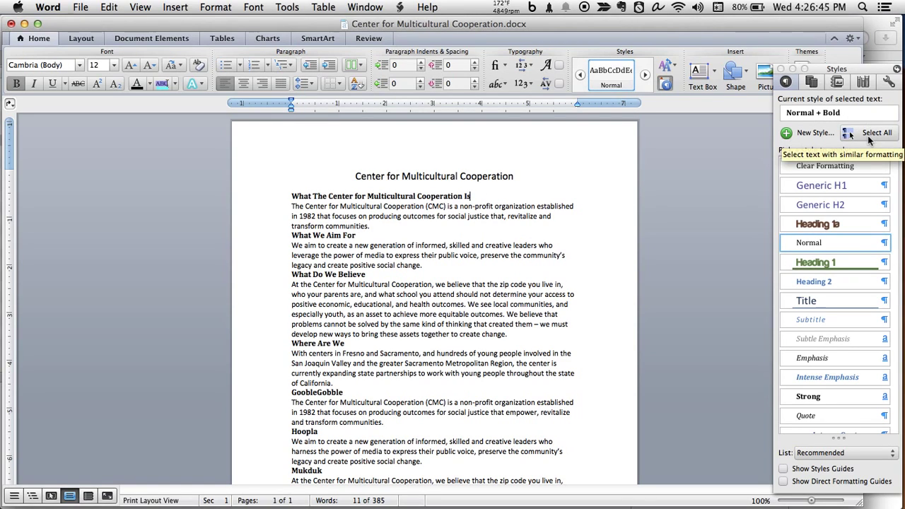
Use Select All in the Styles pane to select every Normal + Bold heading.
{"action": "left_click", "coordinate": [870, 139]}
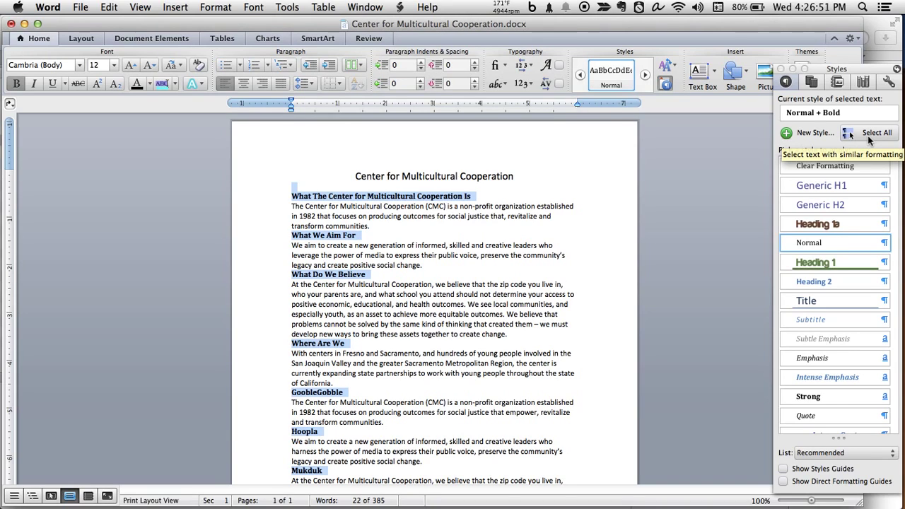
{"action": "scroll", "coordinate": [563, 398], "scroll_direction": "down", "scroll_amount": 5}
{"action": "scroll", "coordinate": [564, 398], "scroll_direction": "up", "scroll_amount": 5}
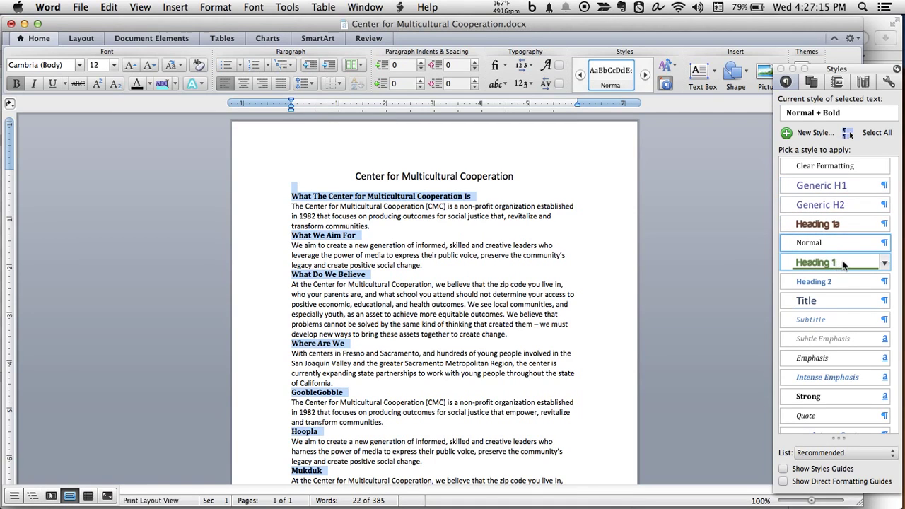
{"action": "mouse_move", "coordinate": [836, 273]}
{"action": "mouse_move", "coordinate": [859, 187]}
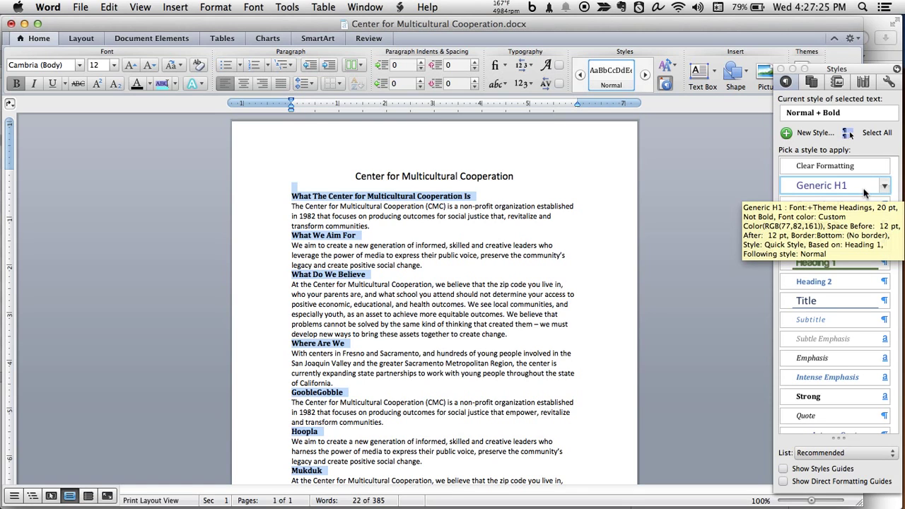
Apply Generic H1 to the selected headings and check the first heading's new style.
{"action": "left_click", "coordinate": [864, 191]}
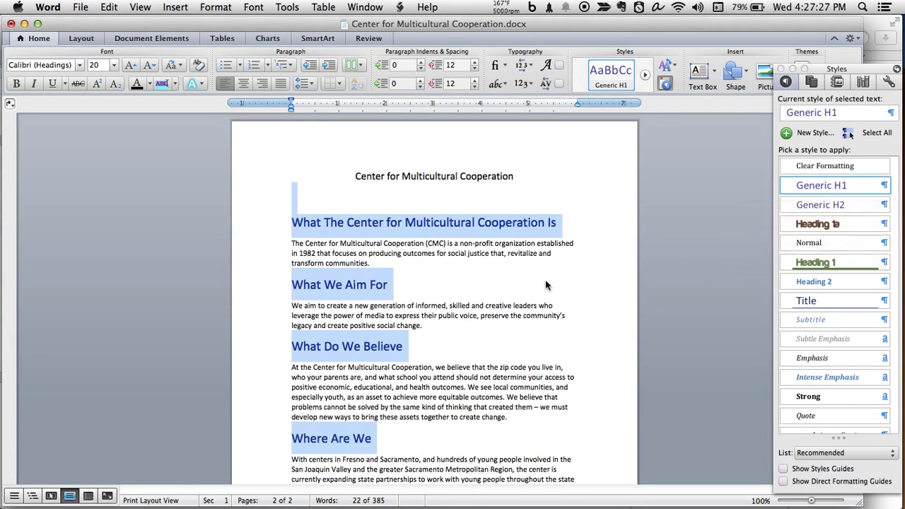
{"action": "left_click", "coordinate": [491, 225]}
{"action": "left_click", "coordinate": [589, 239]}
{"action": "left_click", "coordinate": [587, 198]}
{"action": "left_click_drag", "start_coordinate": [589, 195], "coordinate": [281, 192]}
{"action": "left_click", "coordinate": [357, 200]}
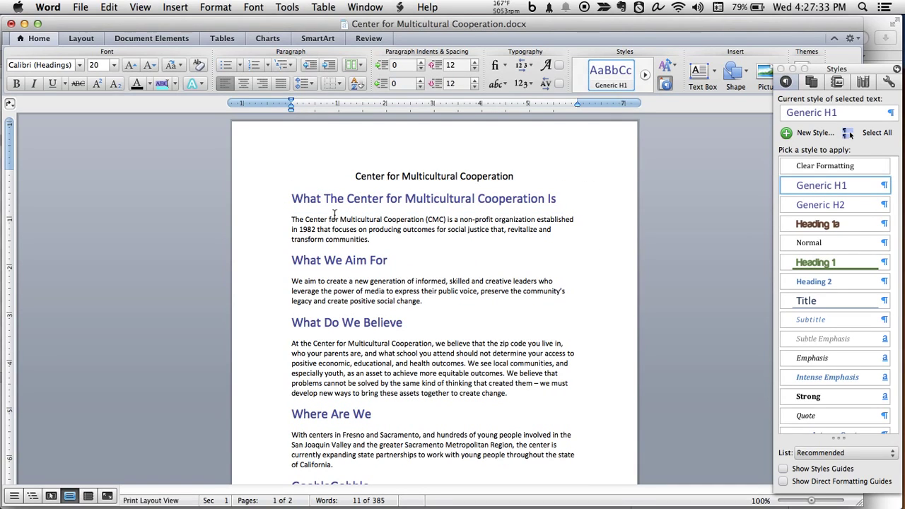
Check the What We Aim For, What Do We Believe and GoobleGobble headings are restyled.
{"action": "left_click_drag", "start_coordinate": [410, 257], "coordinate": [280, 259]}
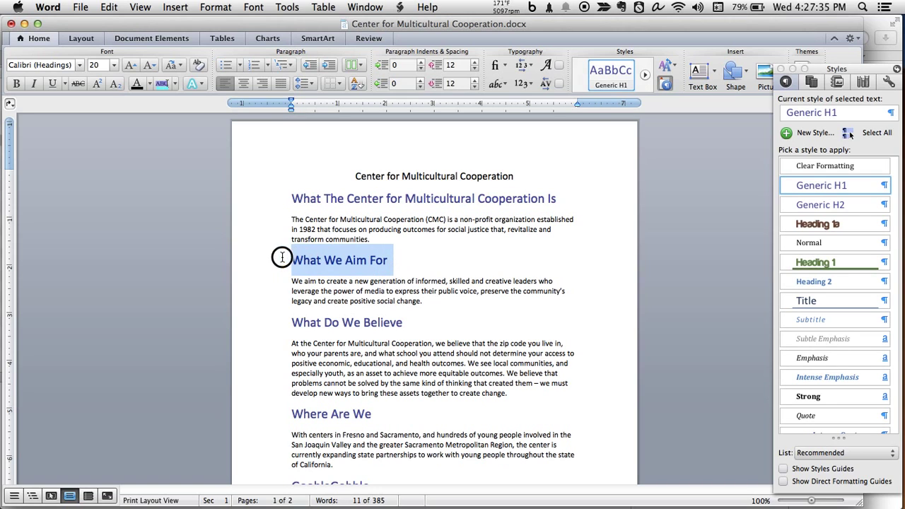
{"action": "left_click", "coordinate": [407, 272]}
{"action": "left_click_drag", "start_coordinate": [415, 317], "coordinate": [277, 329]}
{"action": "scroll", "coordinate": [351, 334], "scroll_direction": "down", "scroll_amount": 3}
{"action": "left_click_drag", "start_coordinate": [406, 383], "coordinate": [277, 382]}
{"action": "left_click", "coordinate": [408, 392]}
{"action": "scroll", "coordinate": [408, 387], "scroll_direction": "up", "scroll_amount": 5}
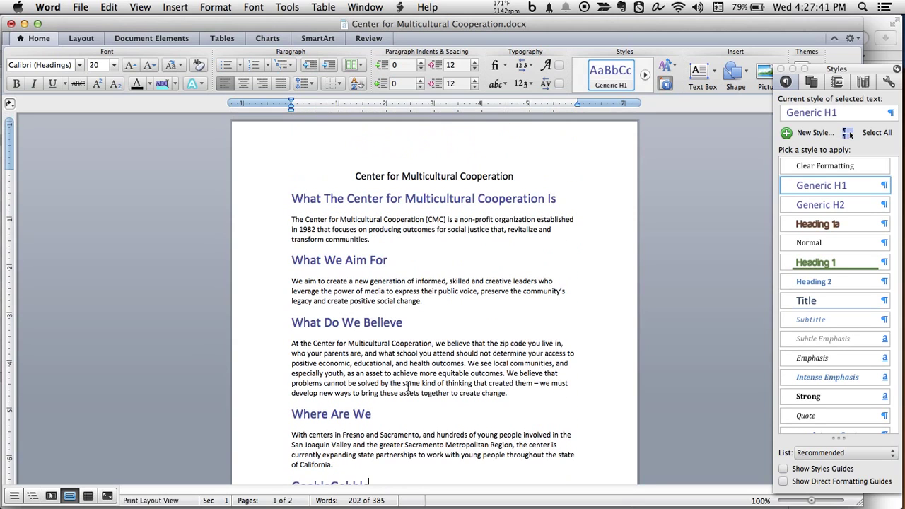
{"action": "left_click", "coordinate": [417, 309]}
{"action": "left_click", "coordinate": [415, 344]}
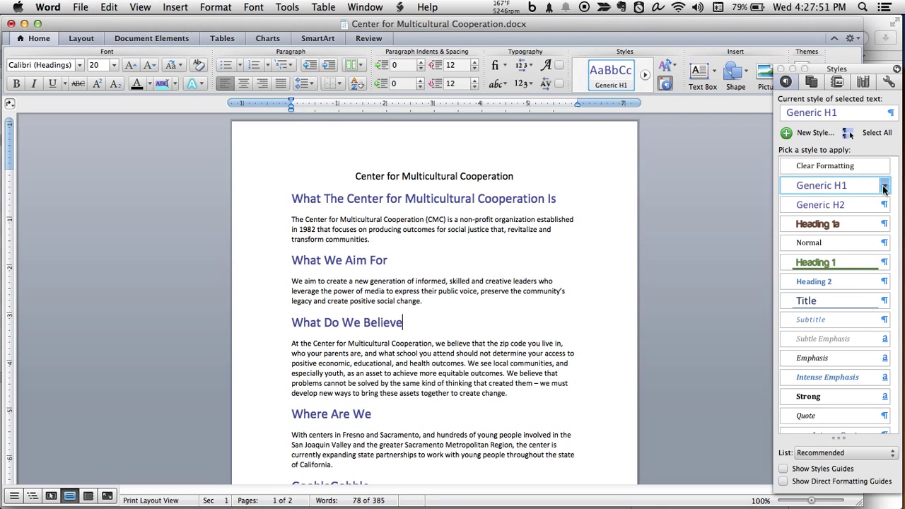
Create a style named Screencast Style based on Generic H1, followed by Normal paragraphs.
{"action": "left_click", "coordinate": [812, 134]}
{"action": "left_click", "coordinate": [77, 157]}
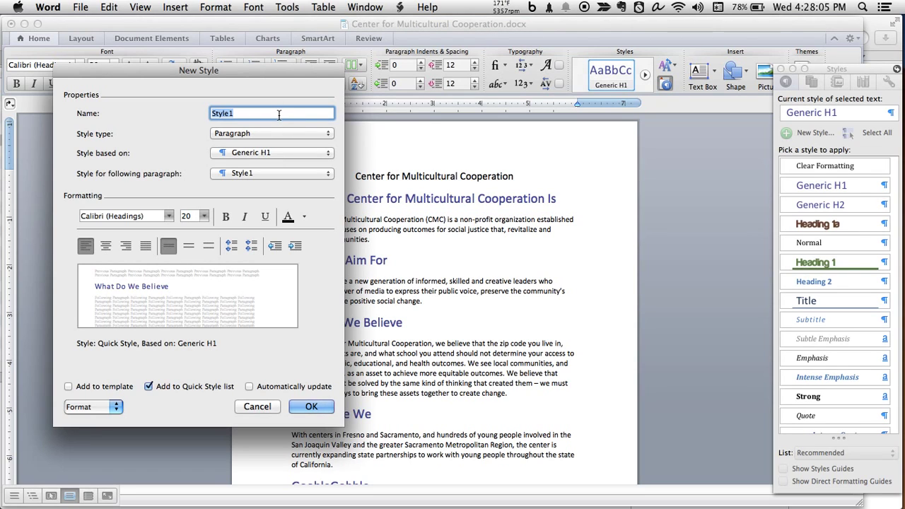
{"action": "type", "text": "Screencast"}
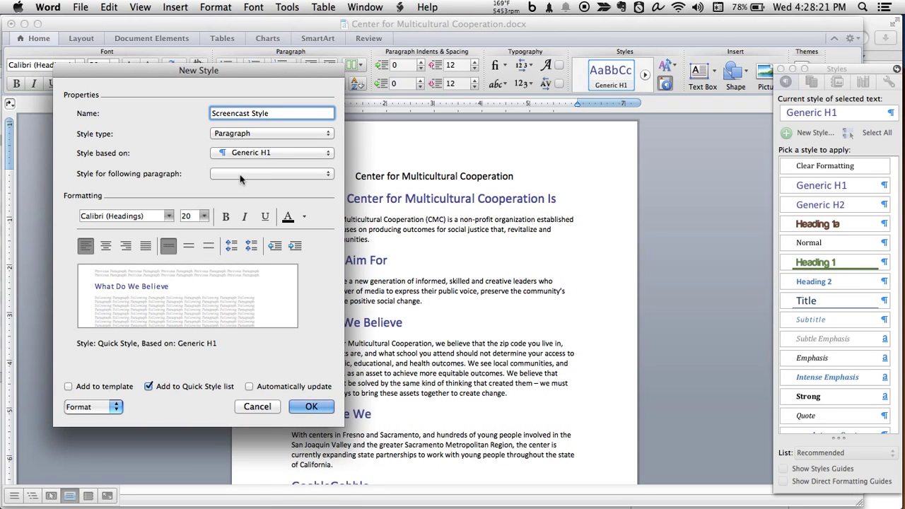
{"action": "left_click", "coordinate": [240, 179]}
{"action": "left_click", "coordinate": [248, 204]}
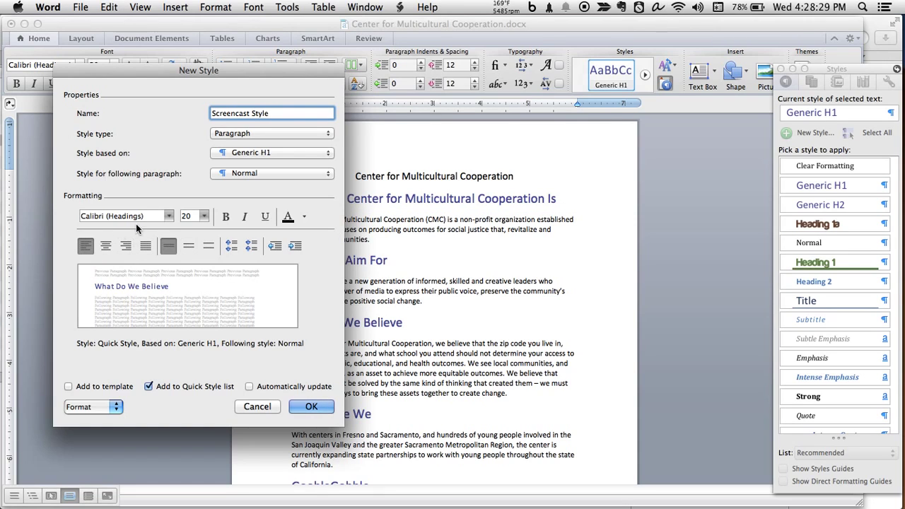
{"action": "left_click", "coordinate": [170, 218]}
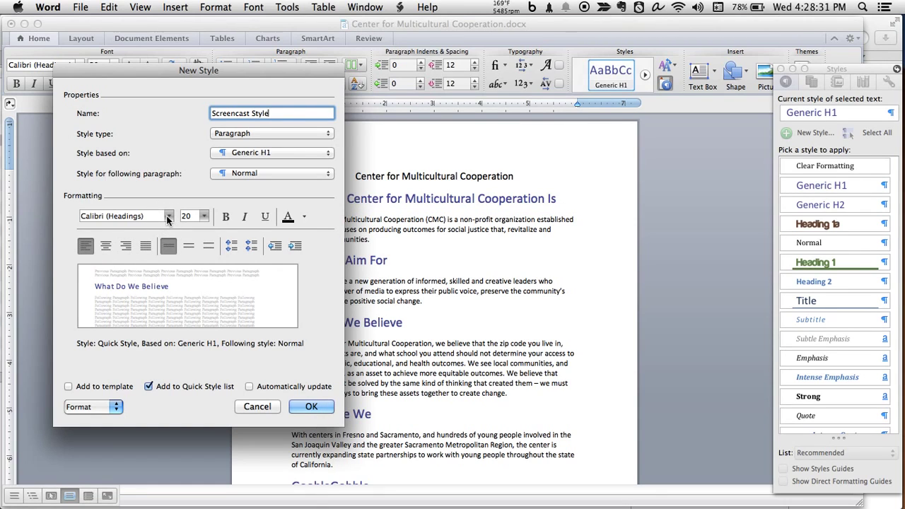
Set the style's font to Menlo Regular at 18 pt.
{"action": "left_click", "coordinate": [169, 216]}
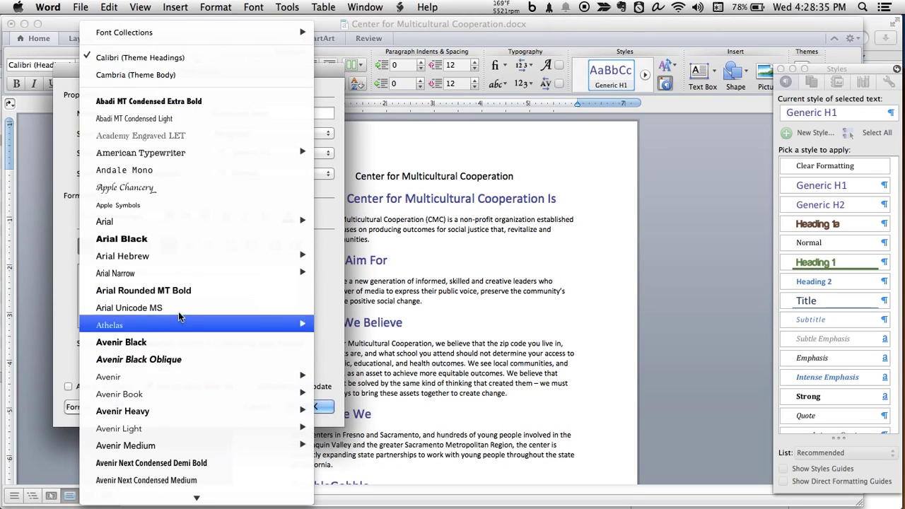
{"action": "scroll", "coordinate": [173, 410], "scroll_direction": "down", "scroll_amount": 5}
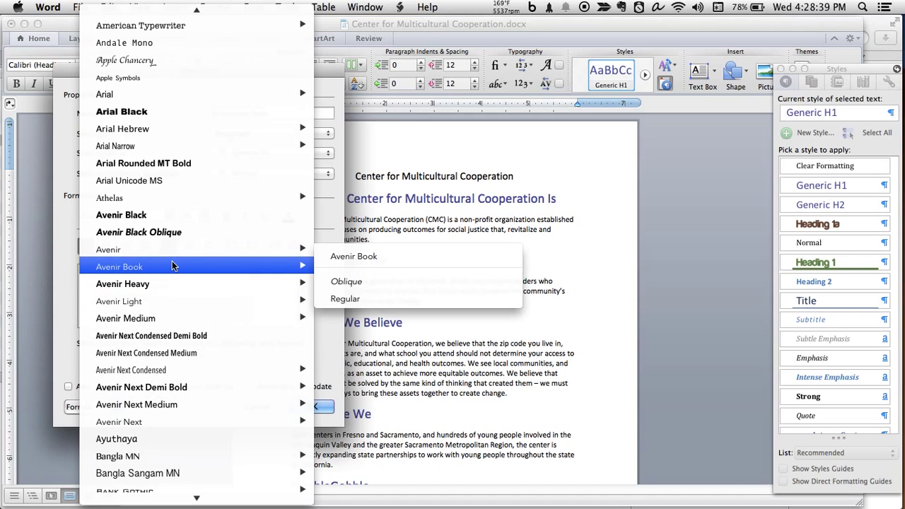
{"action": "type", "text": "men"}
{"action": "key", "text": "Down"}
{"action": "key", "text": "Up"}
{"action": "key", "text": "Return"}
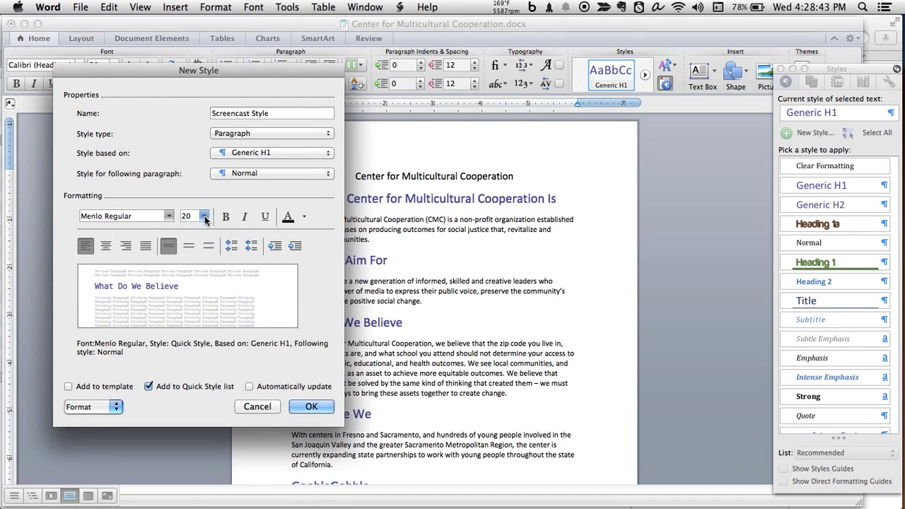
{"action": "left_click", "coordinate": [203, 215]}
{"action": "left_click", "coordinate": [199, 310]}
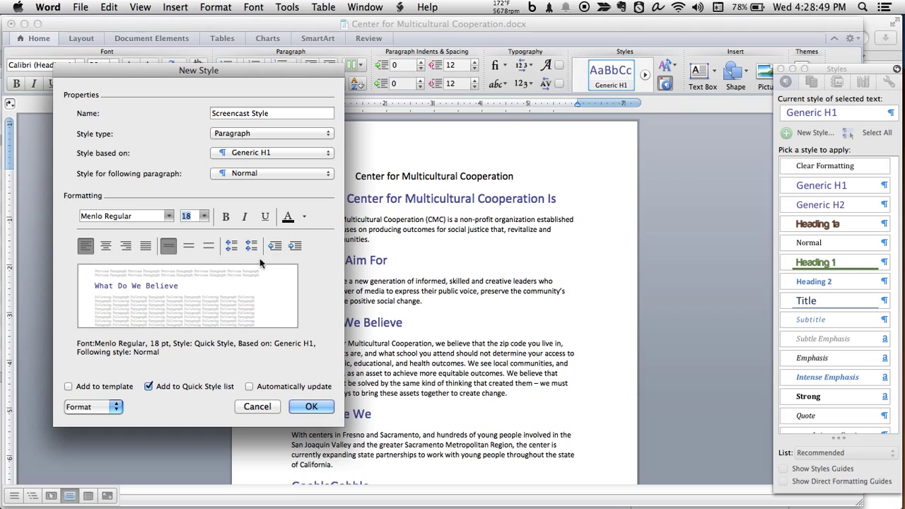
Give the style a light green font colour, RGB(111,160,98).
{"action": "left_click", "coordinate": [300, 218]}
{"action": "left_click", "coordinate": [300, 218]}
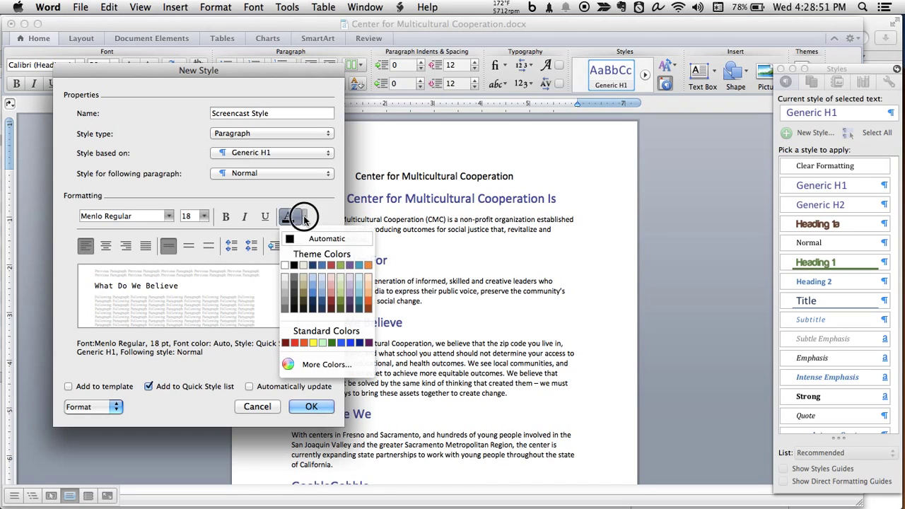
{"action": "left_click", "coordinate": [324, 366]}
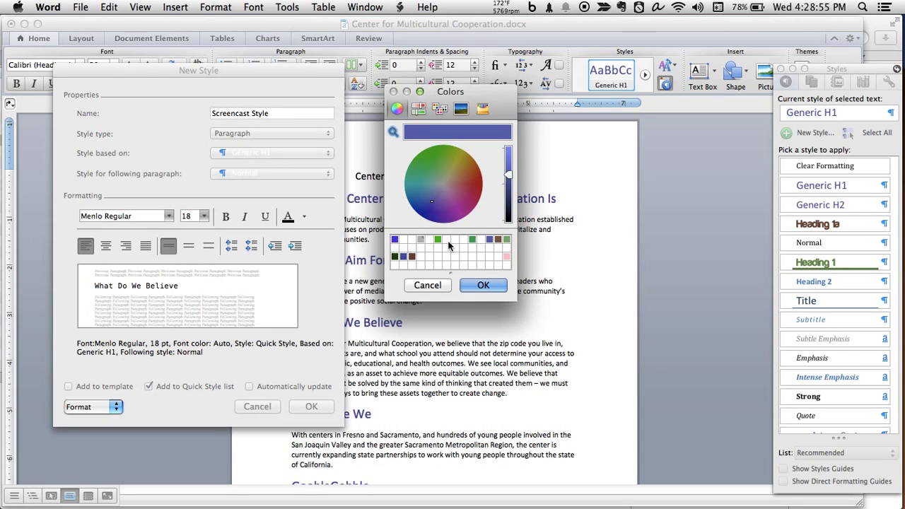
{"action": "left_click", "coordinate": [507, 239]}
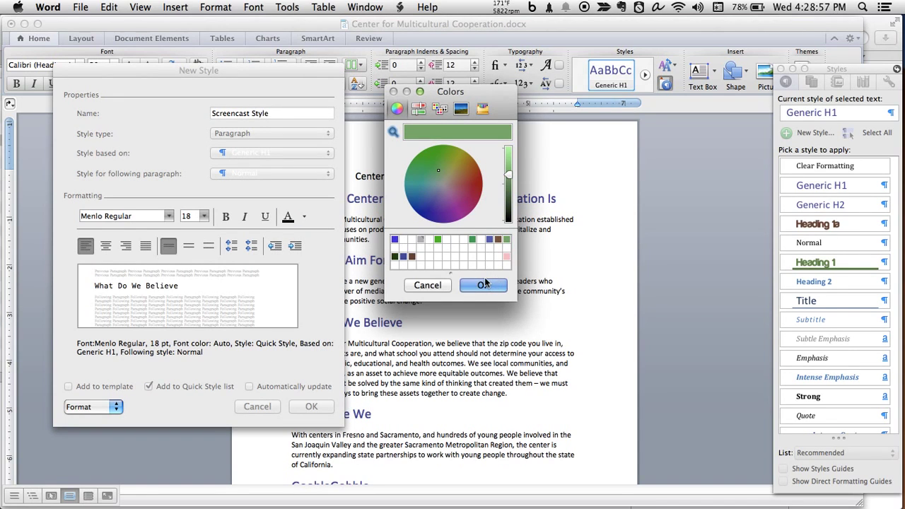
{"action": "left_click", "coordinate": [483, 285]}
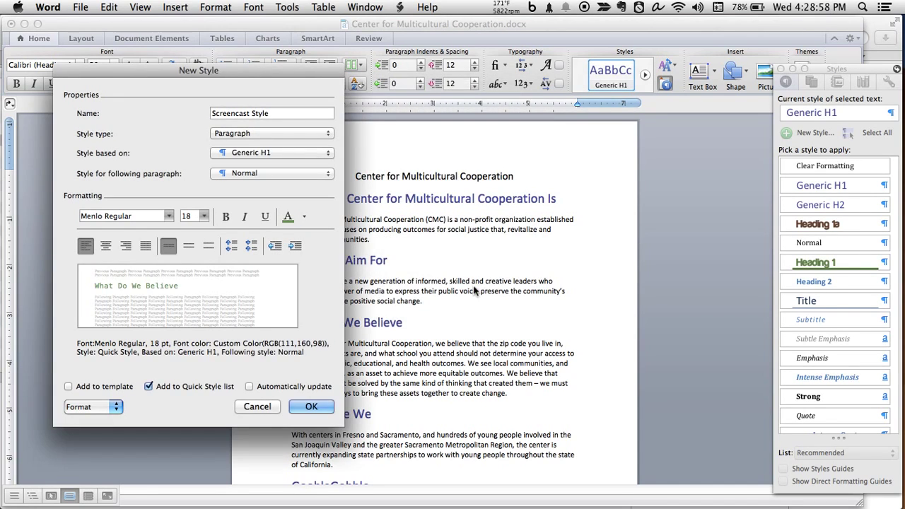
Save Screencast Style and apply it to all Generic H1 headings at once.
{"action": "left_click", "coordinate": [316, 406]}
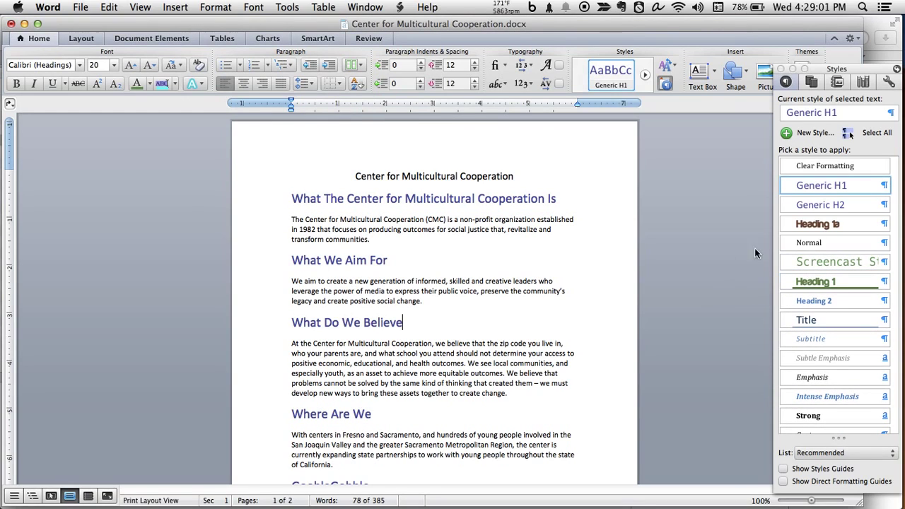
{"action": "left_click", "coordinate": [857, 133]}
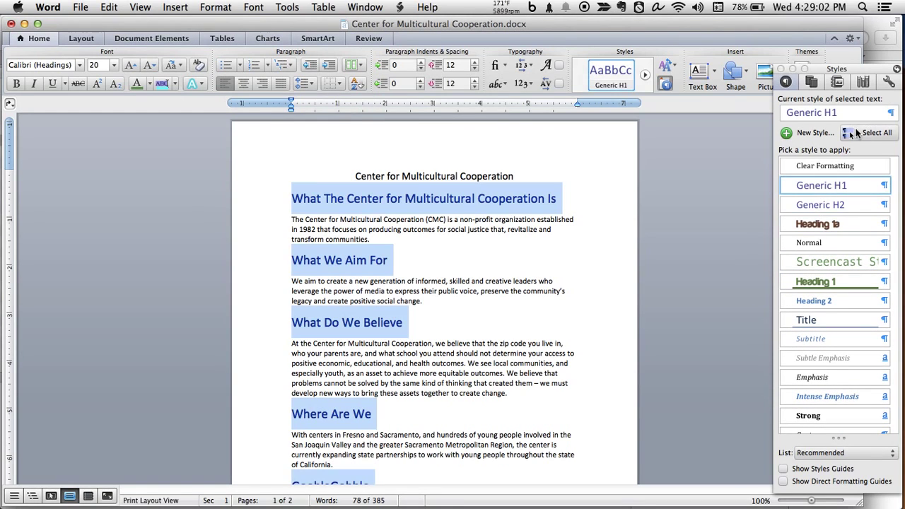
{"action": "left_click", "coordinate": [835, 262]}
{"action": "scroll", "coordinate": [636, 319], "scroll_direction": "down", "scroll_amount": 5}
{"action": "scroll", "coordinate": [637, 319], "scroll_direction": "up", "scroll_amount": 6}
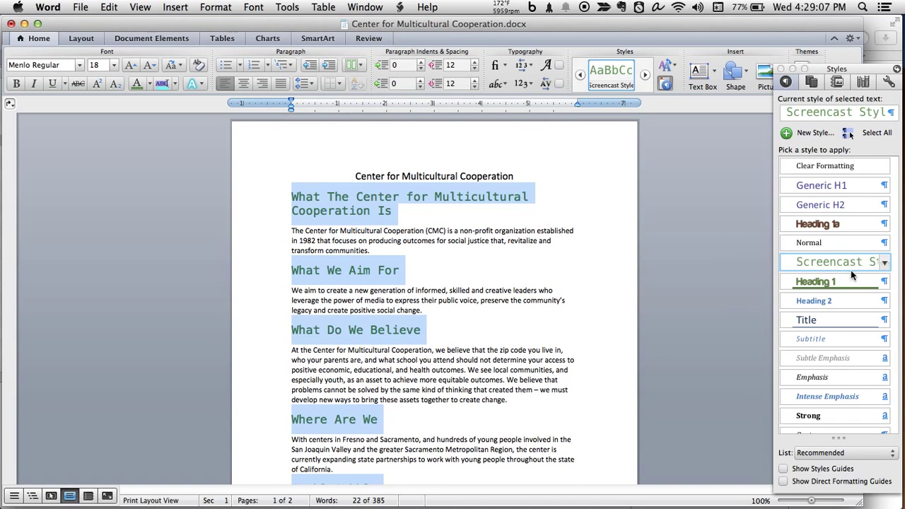
{"action": "left_click", "coordinate": [420, 225]}
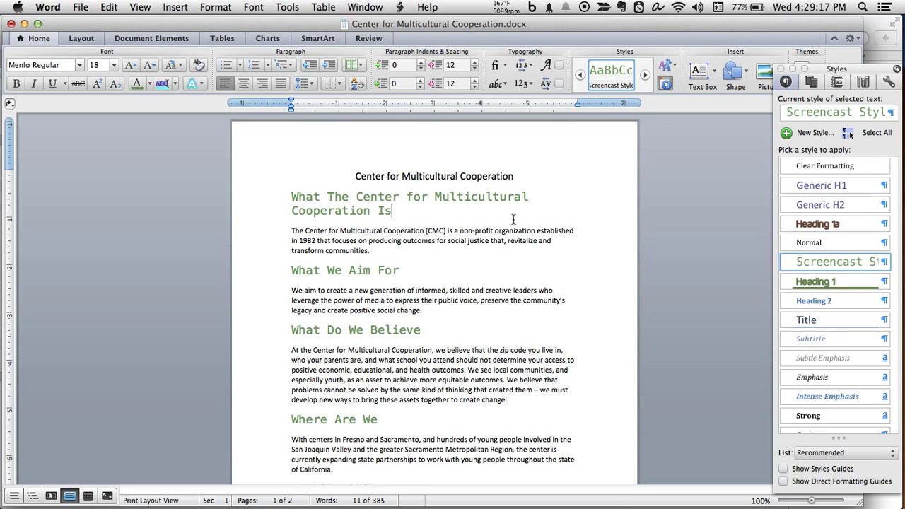
Modify Screencast Style to use Athelas Regular and review the updated headings.
{"action": "left_click", "coordinate": [884, 262]}
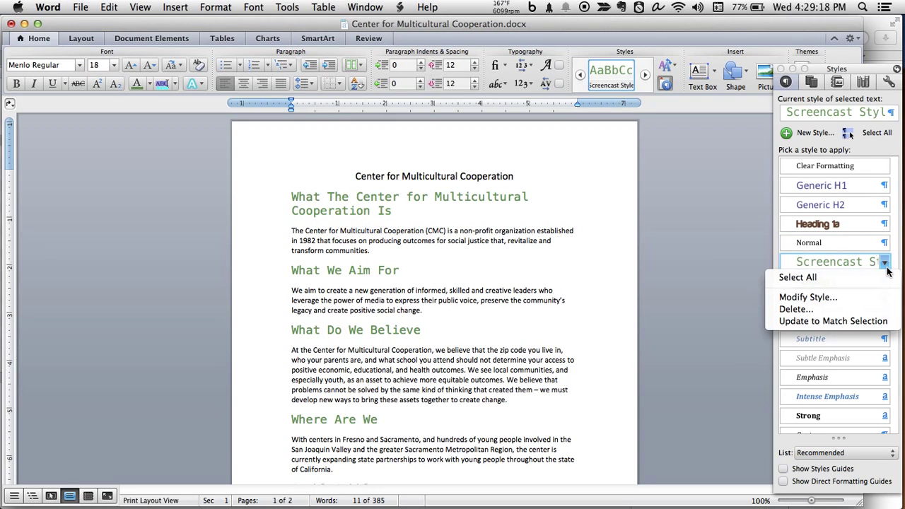
{"action": "left_click", "coordinate": [861, 298]}
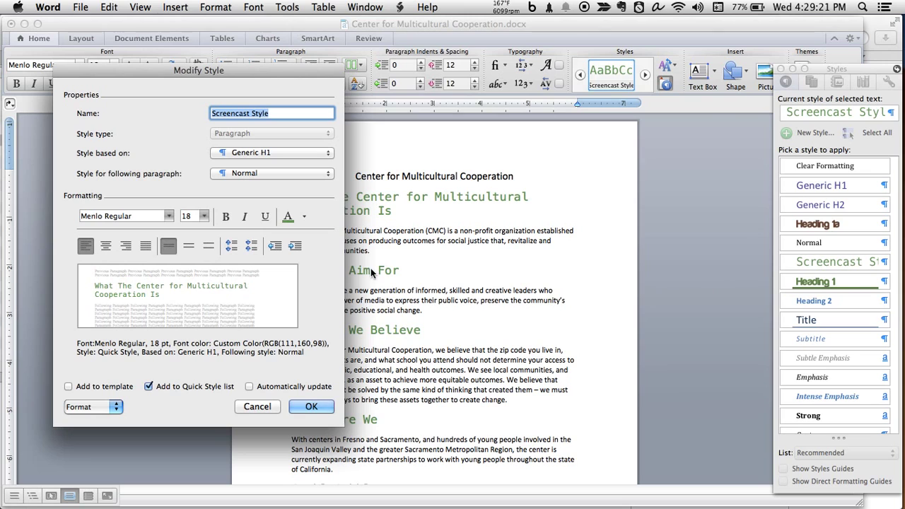
{"action": "left_click", "coordinate": [168, 216]}
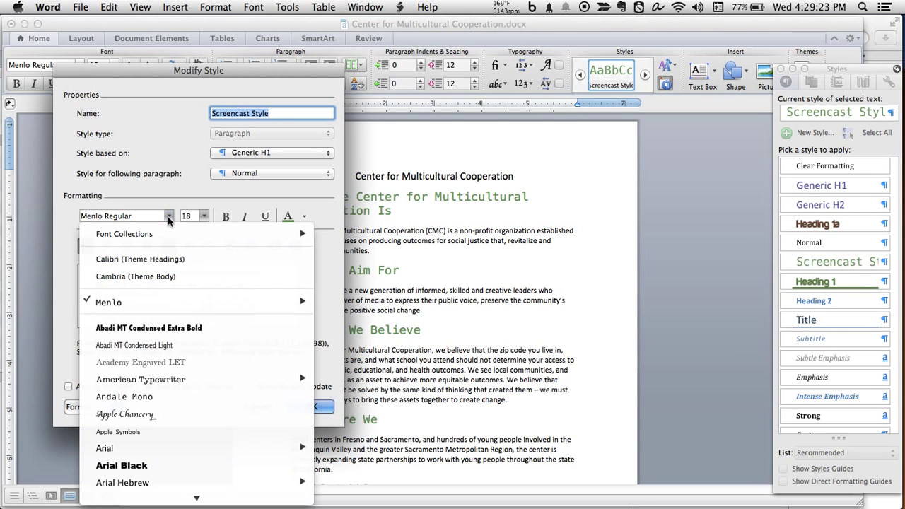
{"action": "scroll", "coordinate": [163, 385], "scroll_direction": "down", "scroll_amount": 3}
{"action": "left_click", "coordinate": [155, 390]}
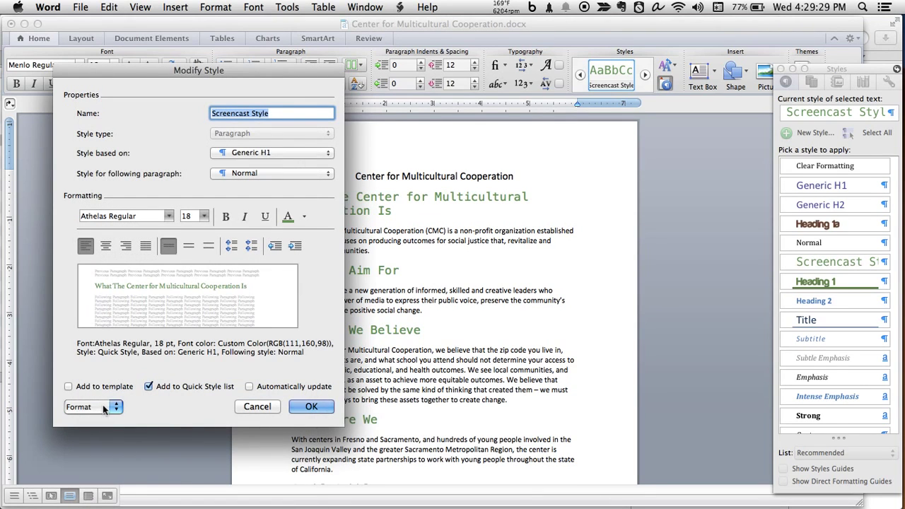
{"action": "left_click", "coordinate": [309, 406]}
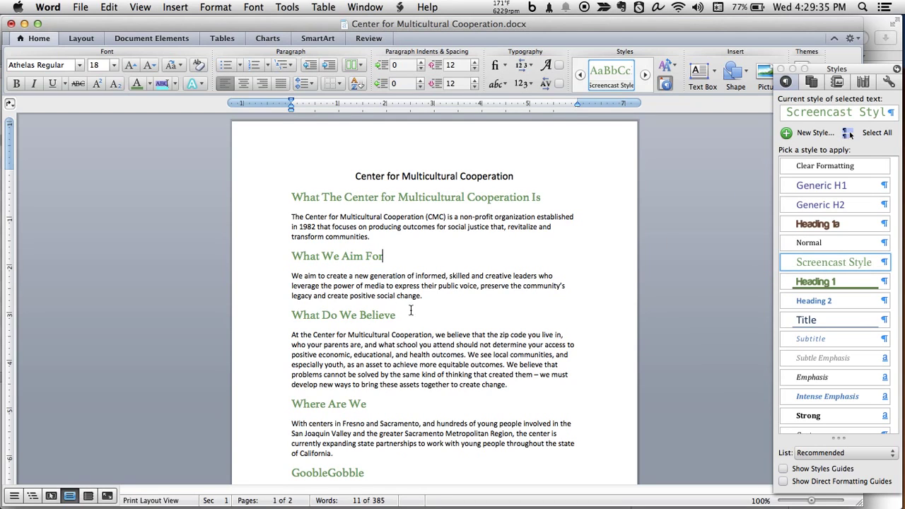
{"action": "scroll", "coordinate": [419, 316], "scroll_direction": "down", "scroll_amount": 4}
{"action": "left_click", "coordinate": [391, 406]}
{"action": "scroll", "coordinate": [393, 401], "scroll_direction": "up", "scroll_amount": 4}
Open the Font settings of Screencast Style via Modify Style and move the dialog aside.
{"action": "left_click", "coordinate": [884, 269]}
{"action": "left_click", "coordinate": [853, 297]}
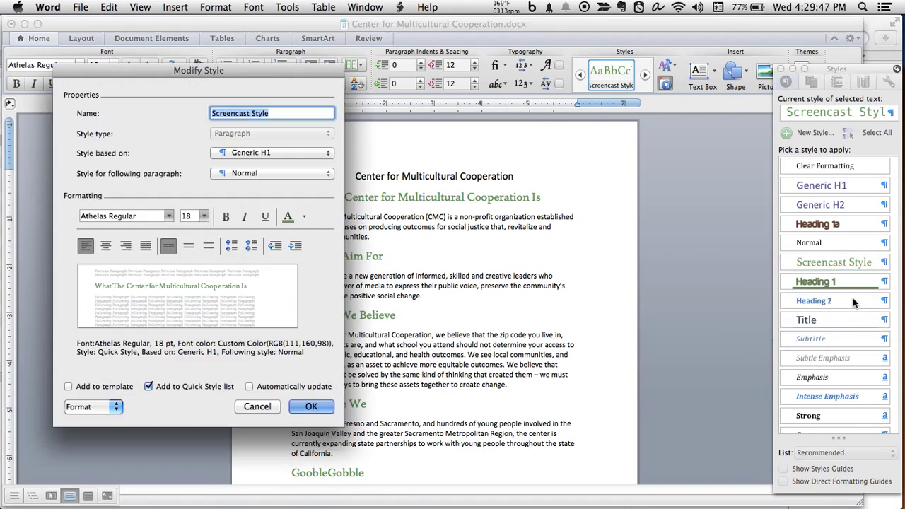
{"action": "left_click", "coordinate": [115, 407]}
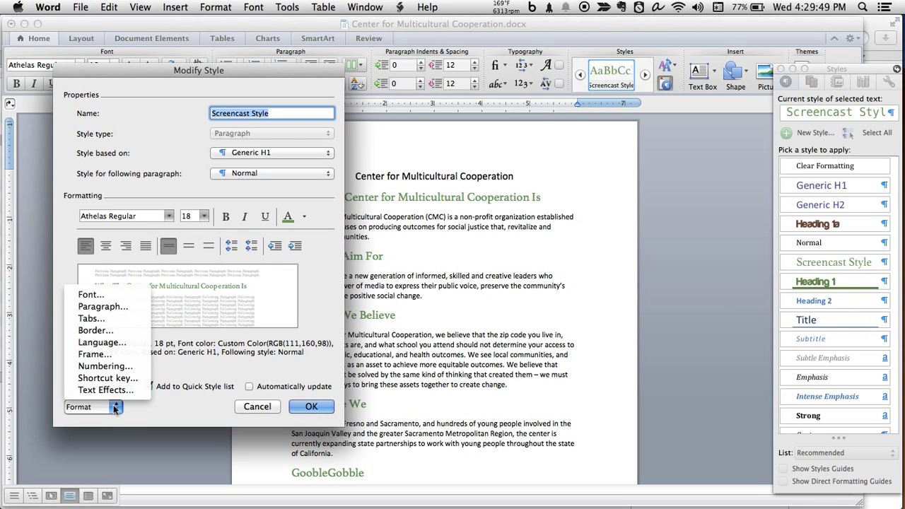
{"action": "left_click", "coordinate": [122, 296]}
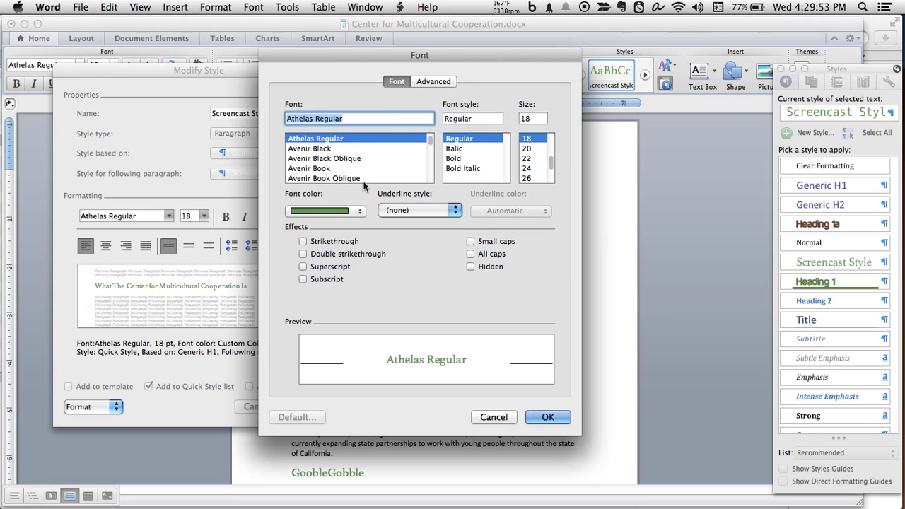
{"action": "scroll", "coordinate": [361, 173], "scroll_direction": "down", "scroll_amount": 1}
{"action": "scroll", "coordinate": [361, 170], "scroll_direction": "up", "scroll_amount": 2}
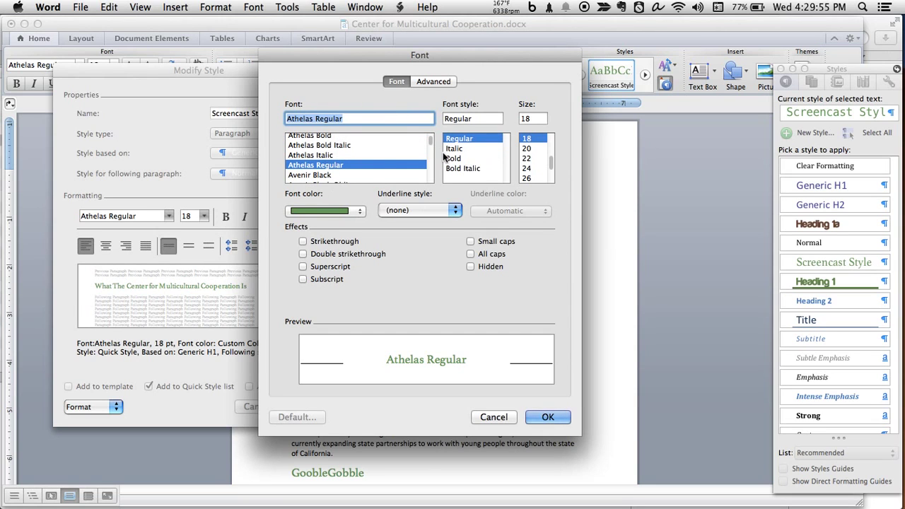
{"action": "left_click_drag", "start_coordinate": [467, 56], "coordinate": [664, 46]}
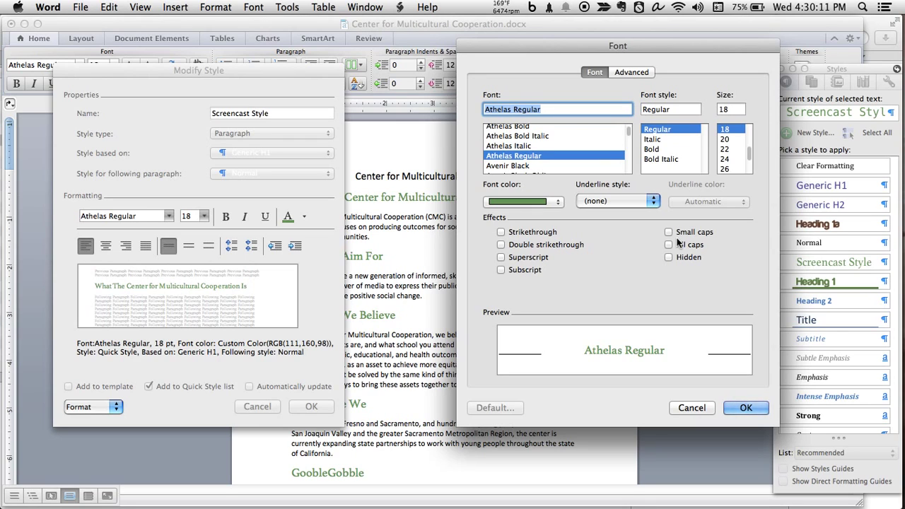
Try superscript and double strikethrough effects, leaving double strikethrough on.
{"action": "left_click", "coordinate": [536, 258]}
{"action": "left_click", "coordinate": [540, 247]}
{"action": "left_click", "coordinate": [528, 258]}
{"action": "left_click", "coordinate": [534, 246]}
{"action": "left_click", "coordinate": [546, 247]}
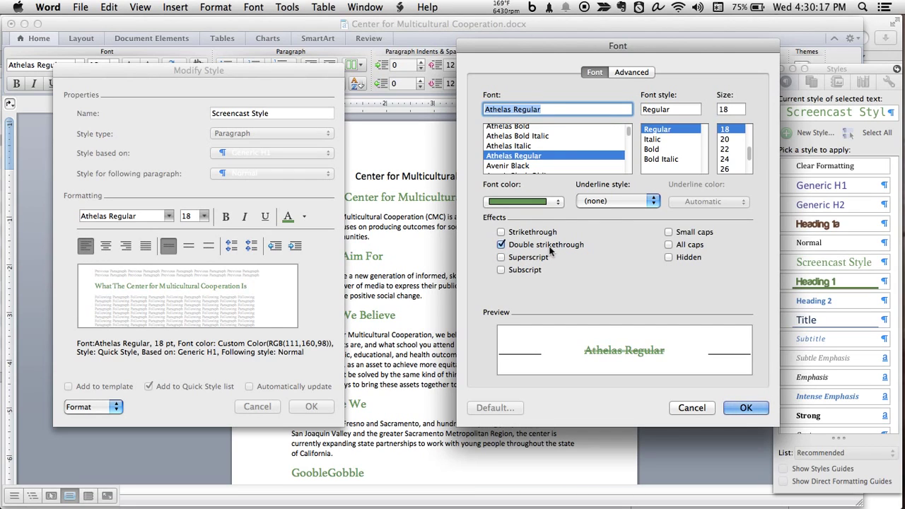
Experiment with expanded letter spacing between about 0.9 and 4.9 pt.
{"action": "left_click", "coordinate": [643, 72]}
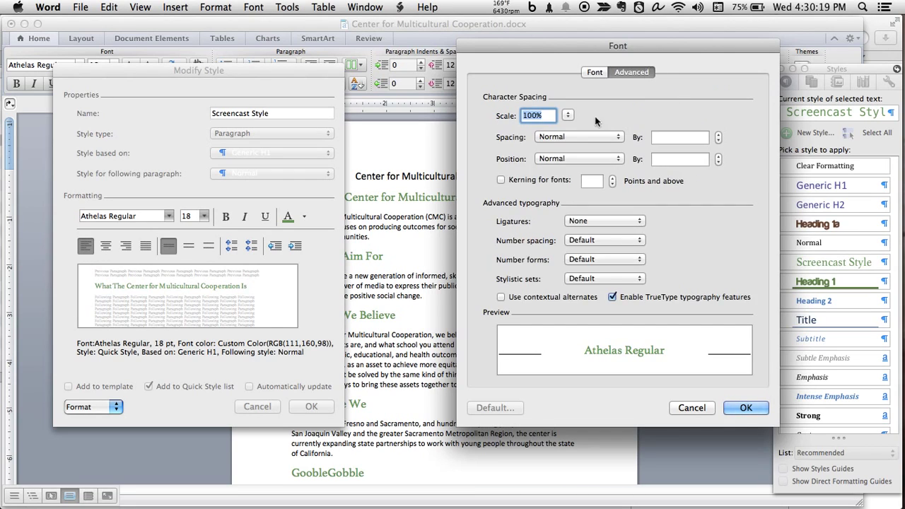
{"action": "left_click", "coordinate": [618, 140]}
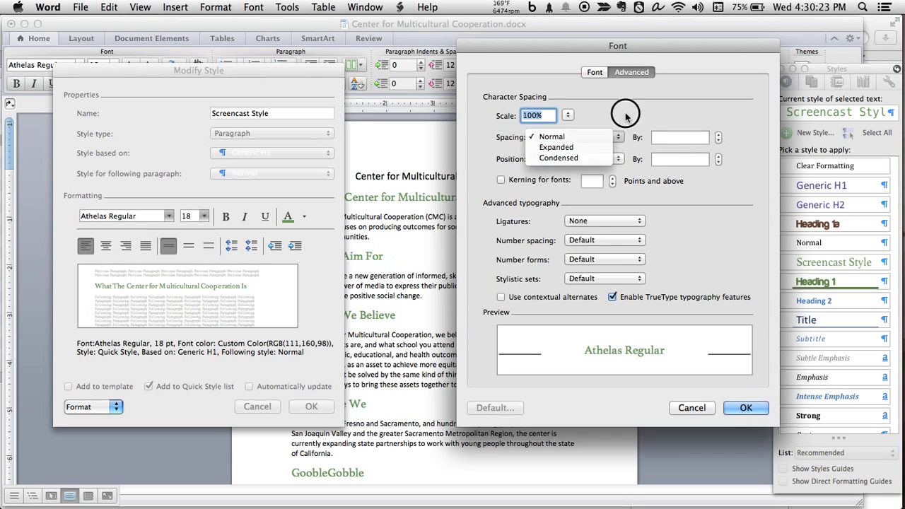
{"action": "left_click", "coordinate": [626, 112]}
{"action": "left_click", "coordinate": [597, 138]}
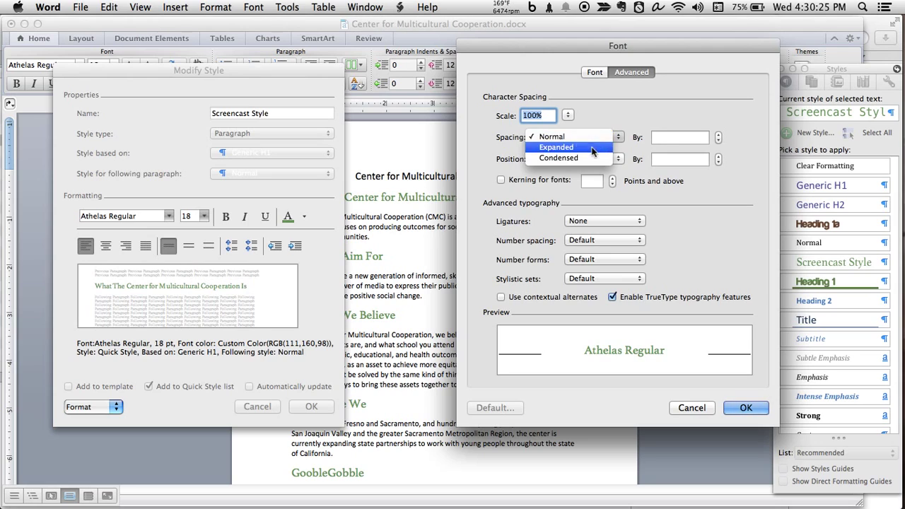
{"action": "left_click", "coordinate": [587, 147]}
{"action": "left_click", "coordinate": [678, 142]}
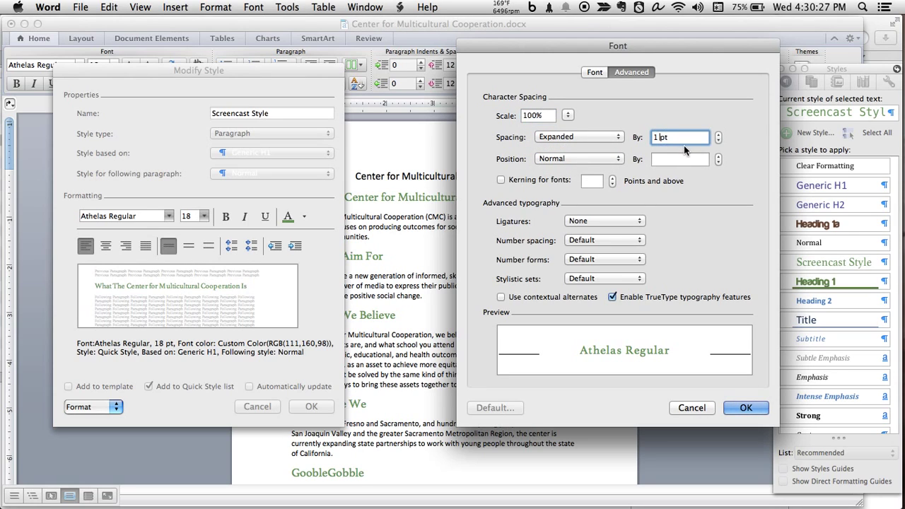
{"action": "left_click", "coordinate": [719, 141]}
{"action": "left_click", "coordinate": [718, 141]}
{"action": "left_click", "coordinate": [719, 140]}
{"action": "left_click", "coordinate": [718, 135]}
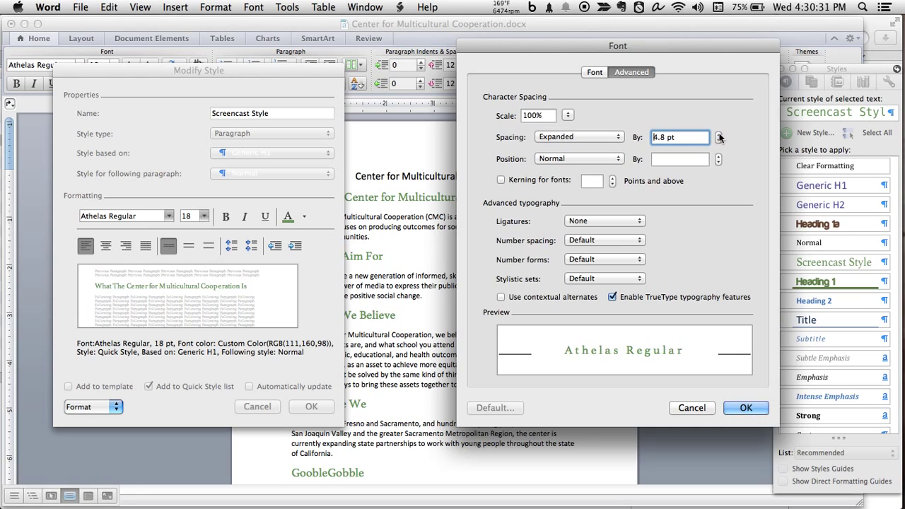
{"action": "left_click", "coordinate": [718, 135]}
{"action": "left_click", "coordinate": [718, 135]}
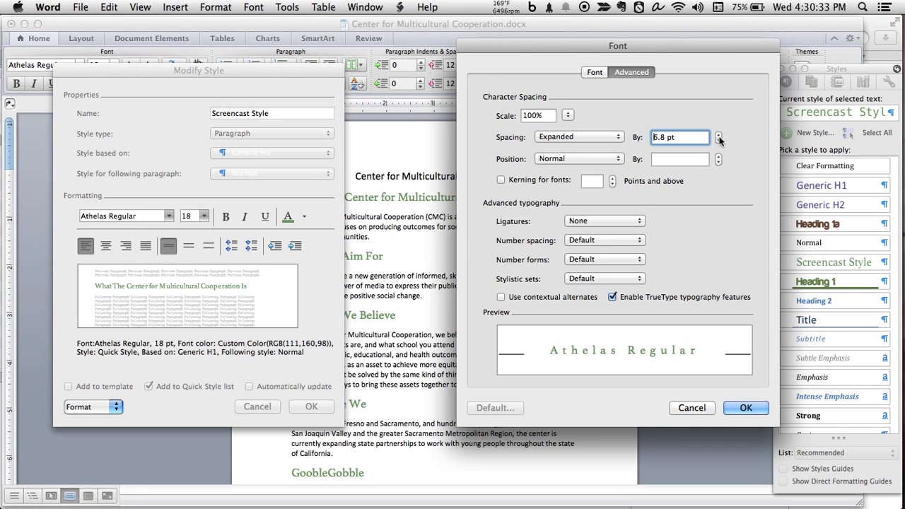
{"action": "left_click", "coordinate": [719, 140]}
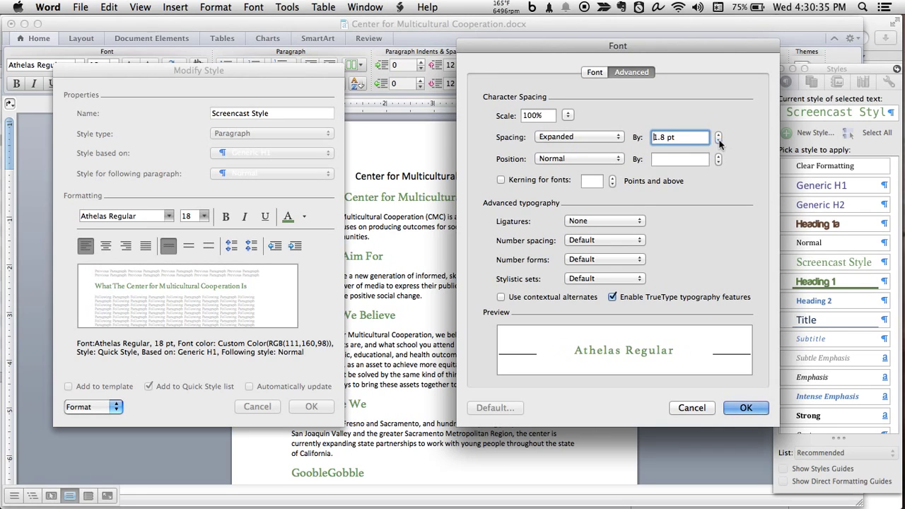
Try condensed spacing of about 3.1 pt, then reset letter spacing to Normal.
{"action": "left_click", "coordinate": [579, 137]}
{"action": "left_click", "coordinate": [578, 147]}
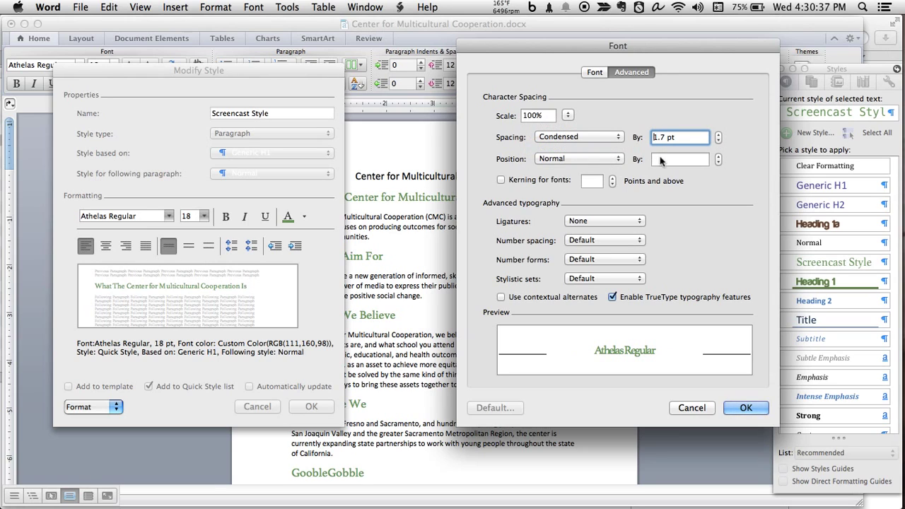
{"action": "left_click", "coordinate": [719, 137]}
{"action": "left_click", "coordinate": [719, 137]}
{"action": "left_click", "coordinate": [720, 137]}
{"action": "left_click", "coordinate": [719, 137]}
{"action": "left_click", "coordinate": [718, 141]}
{"action": "left_click", "coordinate": [720, 134]}
{"action": "left_click", "coordinate": [619, 135]}
{"action": "left_click", "coordinate": [555, 115]}
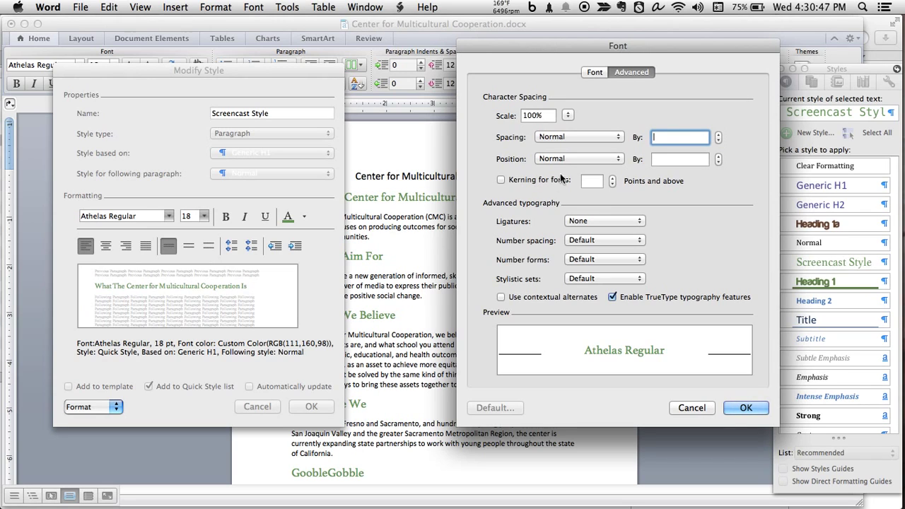
Test raising and lowering the text by 3 pt, then restore Normal position.
{"action": "left_click", "coordinate": [584, 158]}
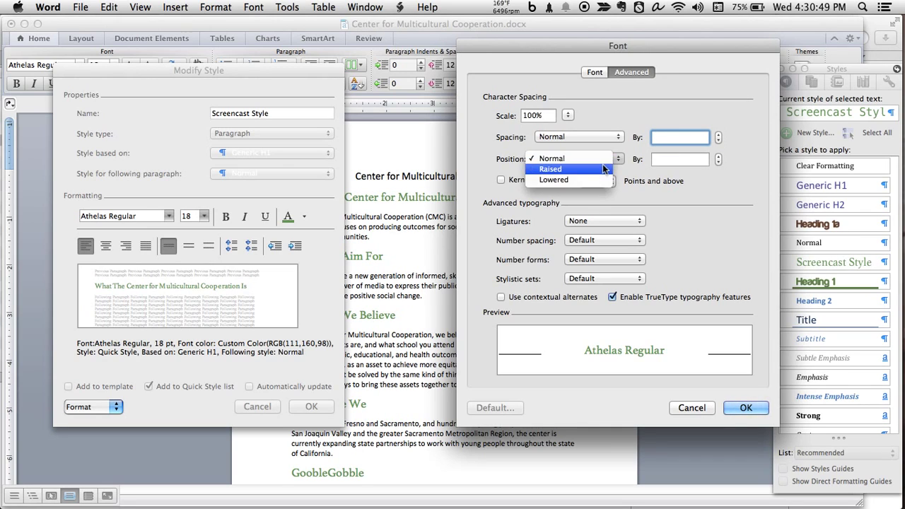
{"action": "left_click", "coordinate": [673, 178]}
{"action": "left_click", "coordinate": [718, 162]}
{"action": "left_click", "coordinate": [718, 164]}
{"action": "left_click", "coordinate": [718, 163]}
{"action": "left_click", "coordinate": [717, 164]}
{"action": "left_click", "coordinate": [718, 163]}
{"action": "left_click", "coordinate": [580, 159]}
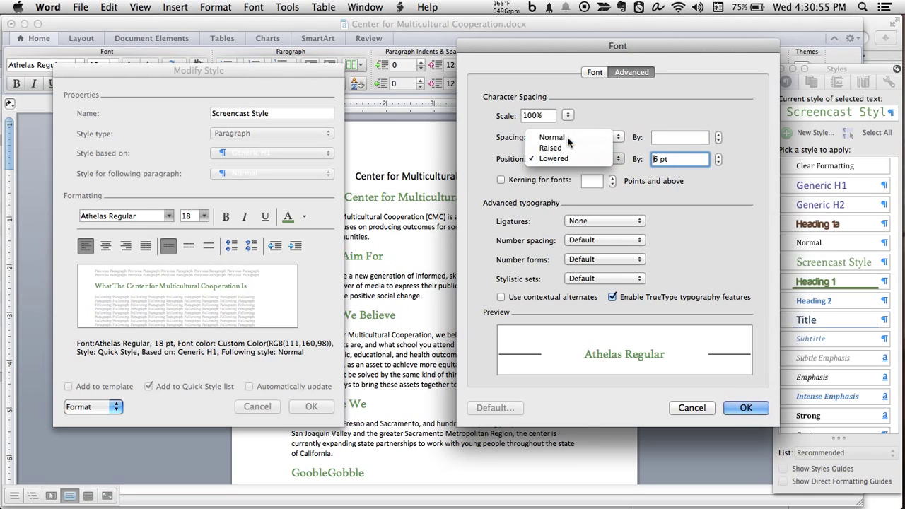
{"action": "left_click", "coordinate": [559, 133]}
{"action": "left_click", "coordinate": [598, 73]}
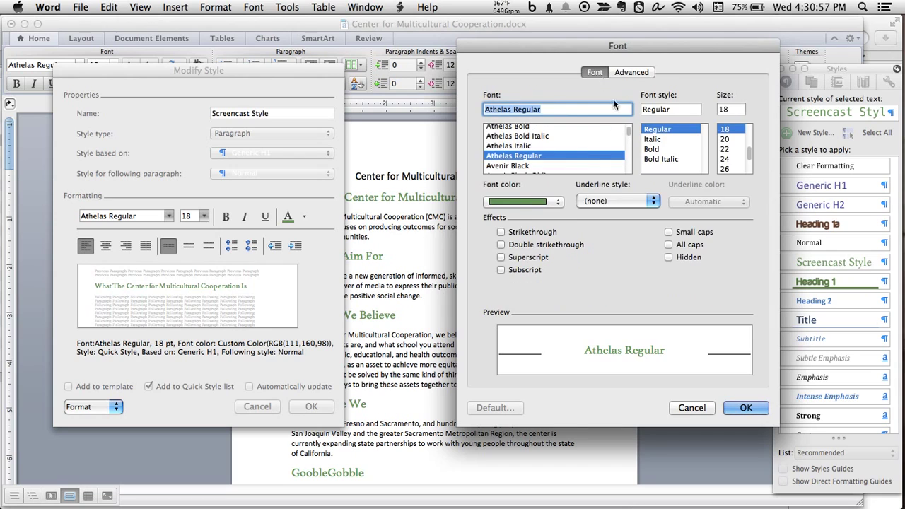
Add a bottom border to the Screencast Style, trying 2 1/4 pt and 3 pt line widths.
{"action": "left_click", "coordinate": [735, 409]}
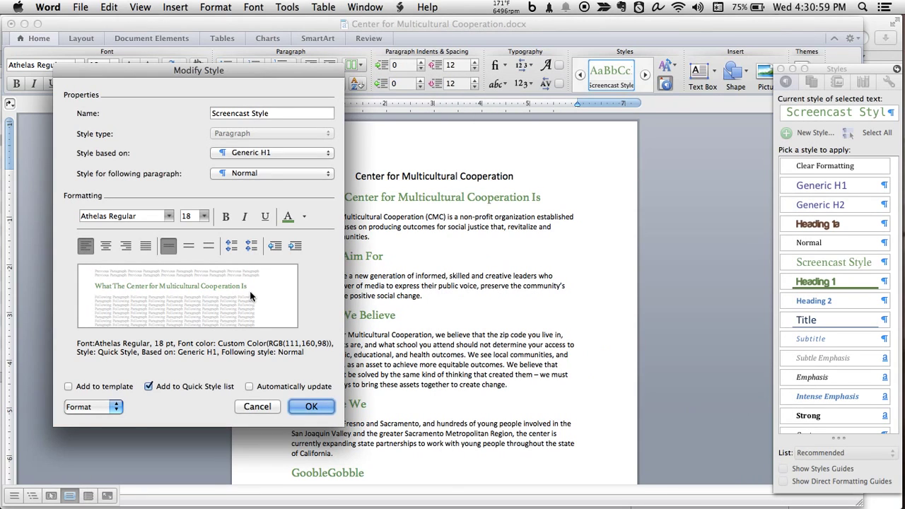
{"action": "left_click", "coordinate": [98, 407]}
{"action": "left_click", "coordinate": [109, 334]}
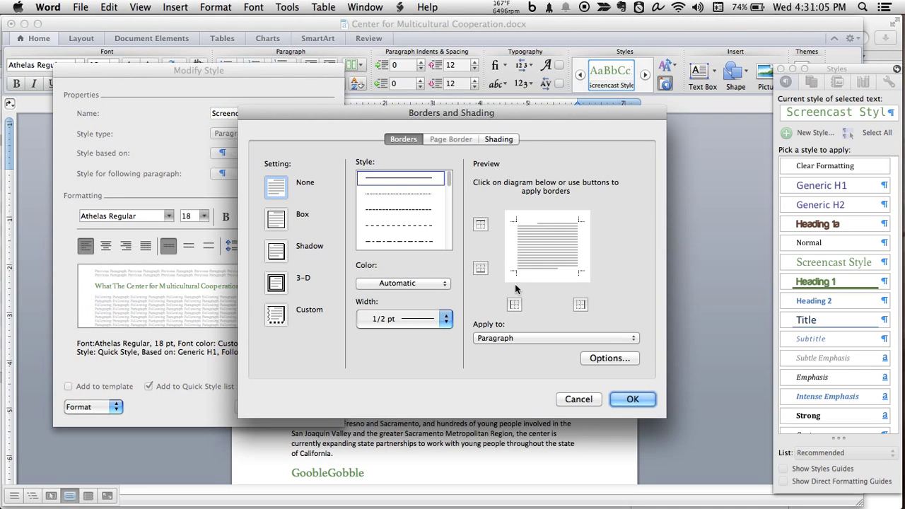
{"action": "left_click", "coordinate": [538, 275]}
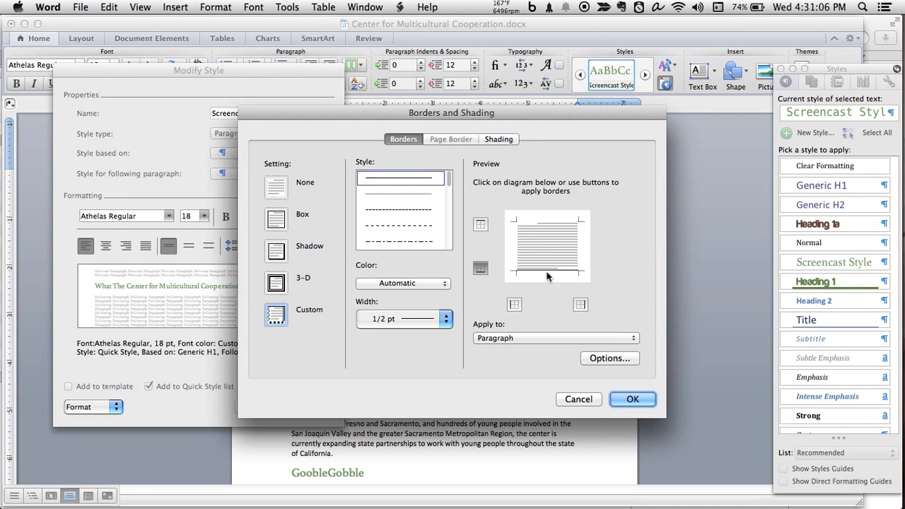
{"action": "left_click", "coordinate": [437, 320]}
{"action": "left_click", "coordinate": [425, 381]}
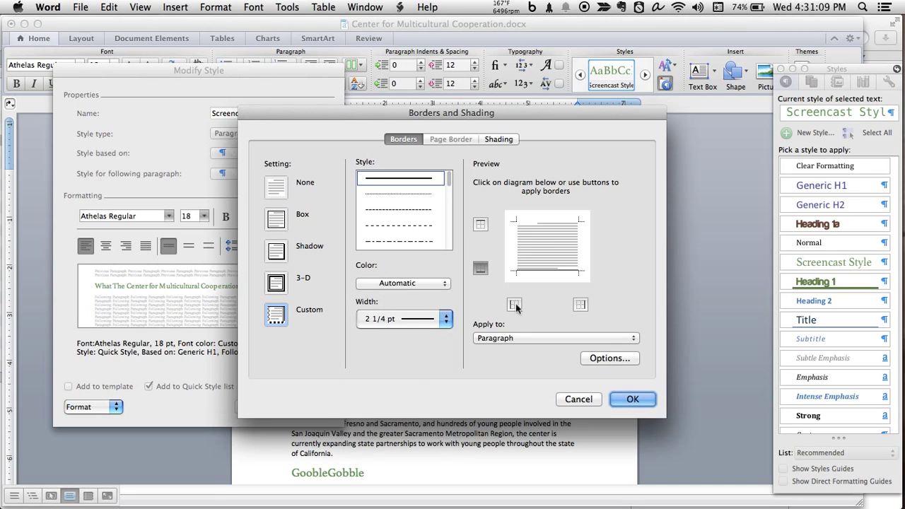
{"action": "left_click", "coordinate": [431, 319]}
{"action": "left_click", "coordinate": [428, 337]}
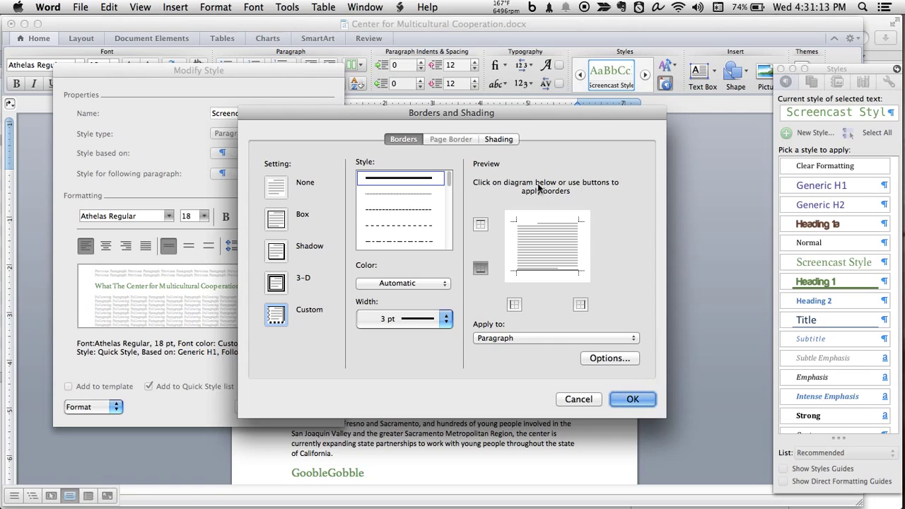
Test Light Blue shading, then set No Fill and save the bordered Screencast Style.
{"action": "left_click", "coordinate": [495, 140]}
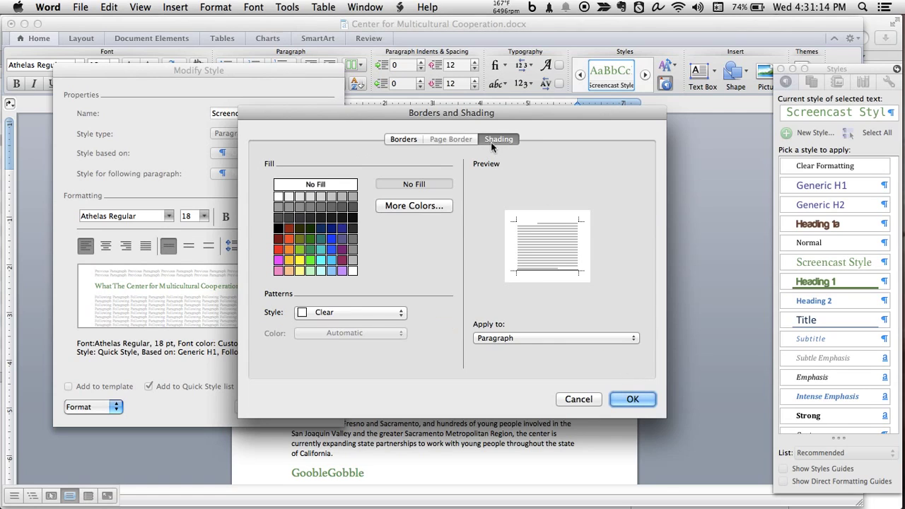
{"action": "left_click", "coordinate": [331, 250]}
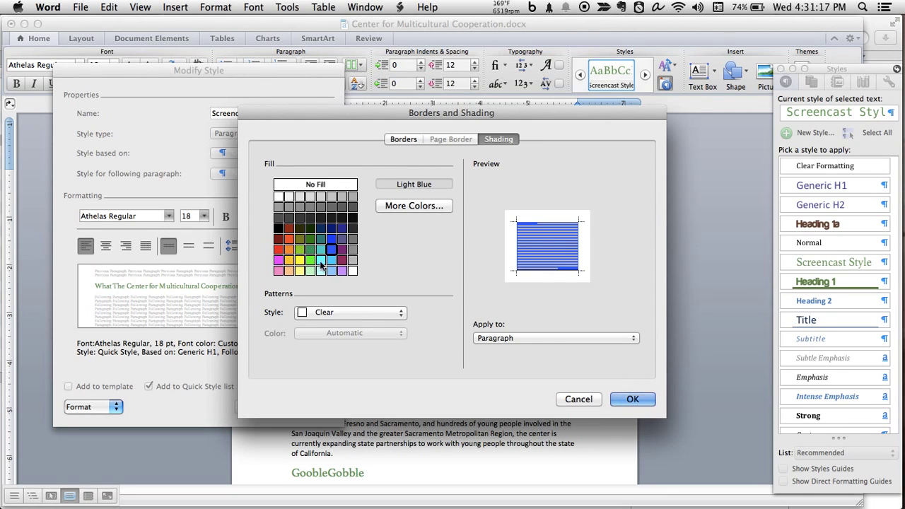
{"action": "left_click", "coordinate": [320, 185]}
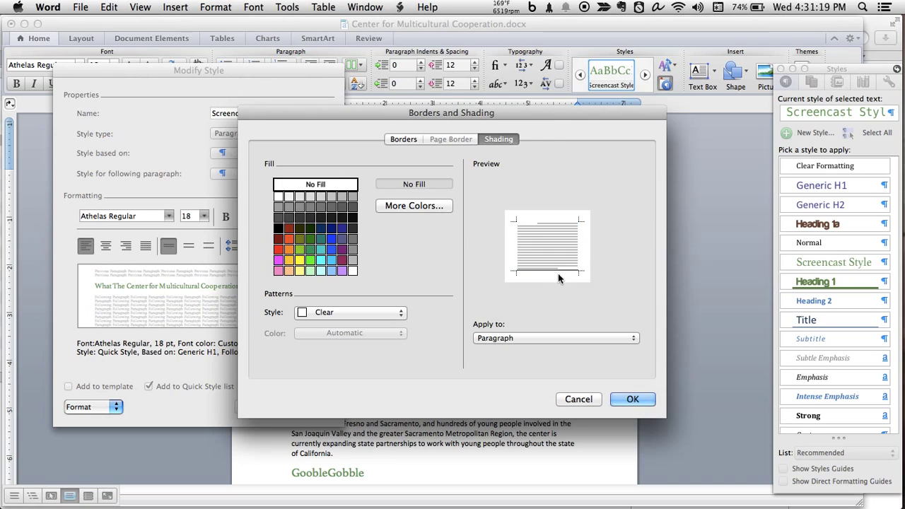
{"action": "left_click", "coordinate": [632, 401]}
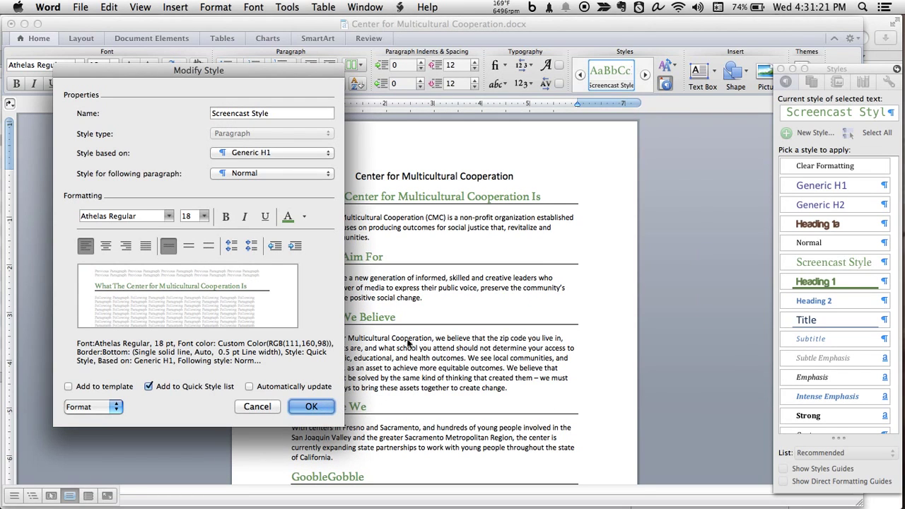
{"action": "left_click", "coordinate": [105, 407]}
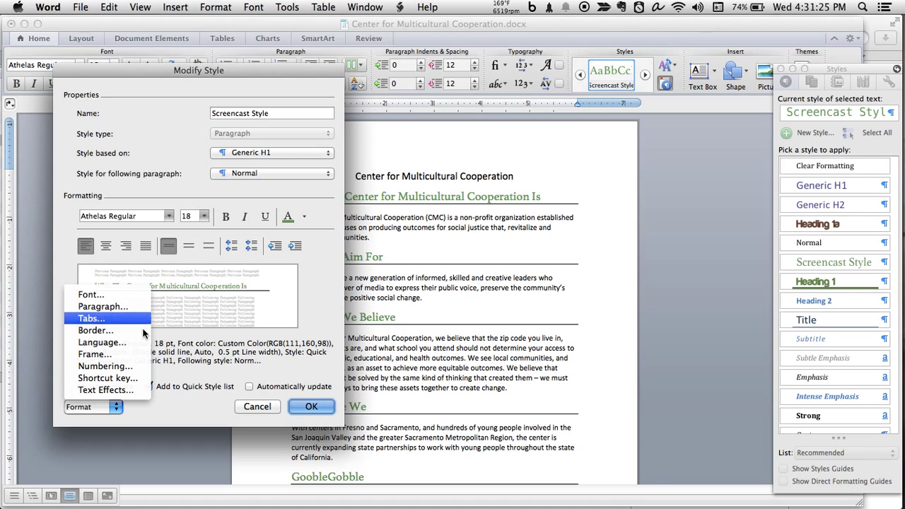
{"action": "left_click", "coordinate": [168, 362]}
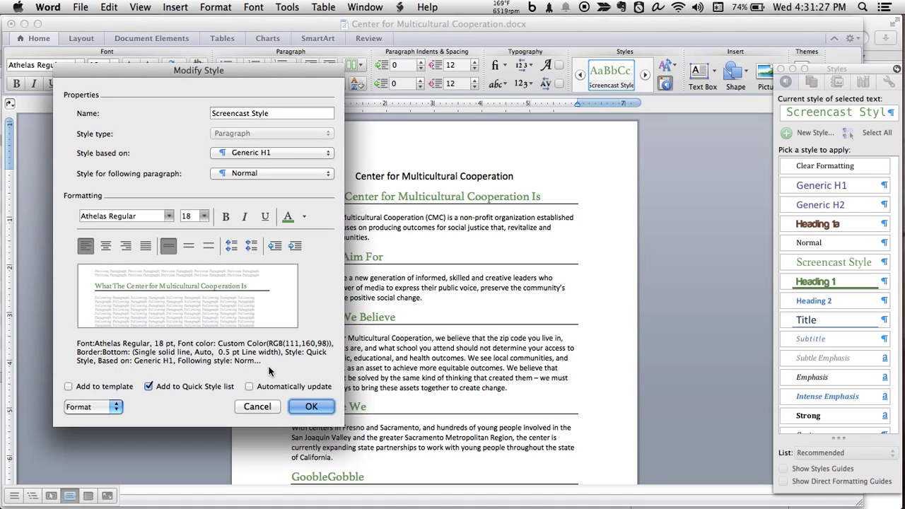
{"action": "left_click", "coordinate": [329, 410]}
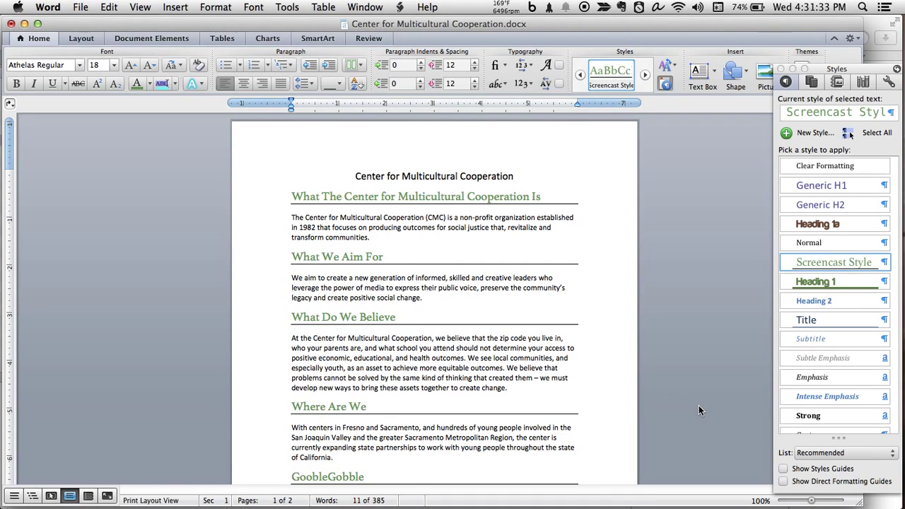
{"action": "scroll", "coordinate": [678, 411], "scroll_direction": "down", "scroll_amount": 5}
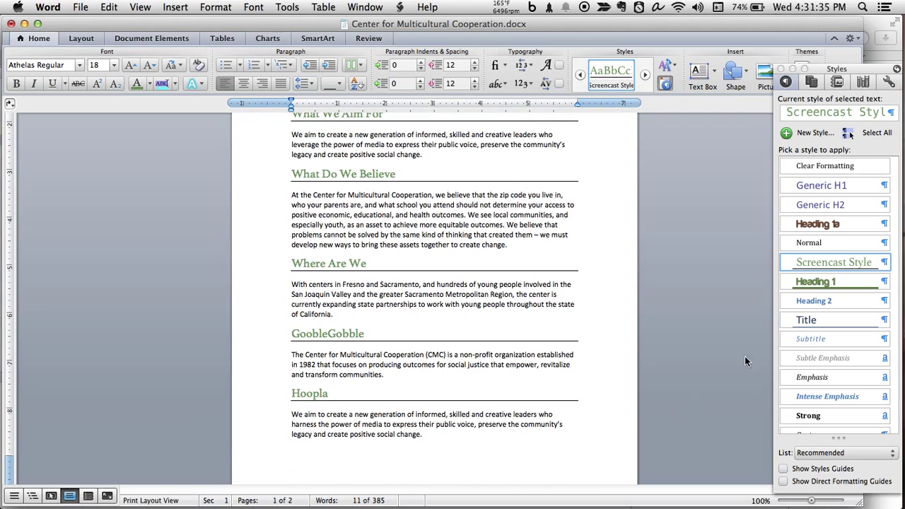
{"action": "left_click", "coordinate": [884, 262]}
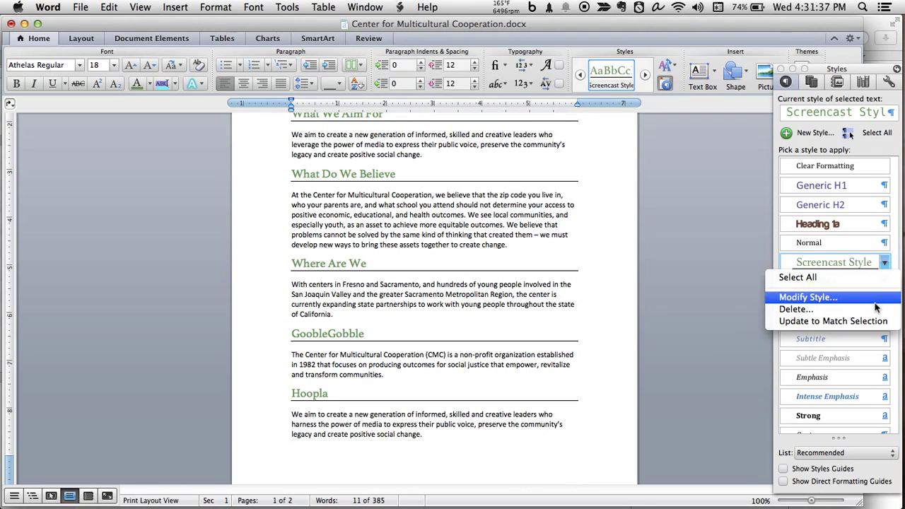
{"action": "left_click", "coordinate": [885, 263]}
{"action": "scroll", "coordinate": [690, 269], "scroll_direction": "up", "scroll_amount": 5}
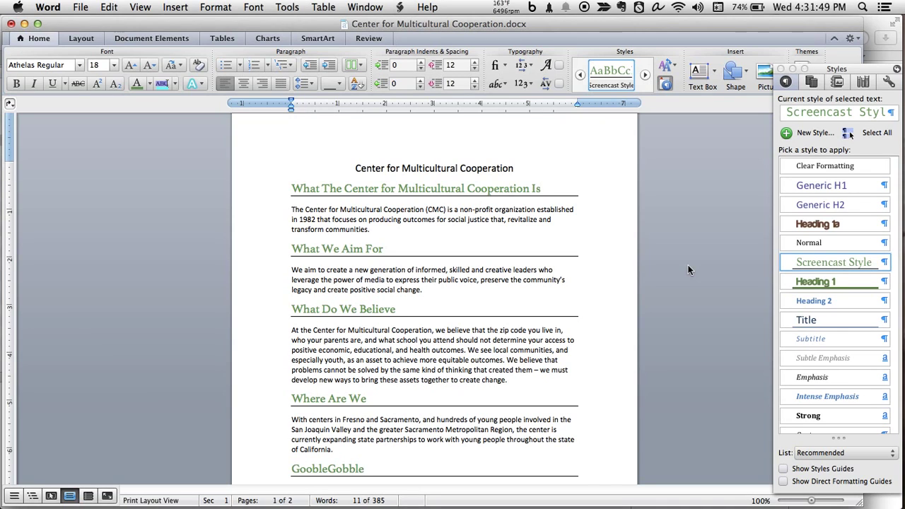
{"action": "left_click_drag", "start_coordinate": [544, 190], "coordinate": [298, 189]}
{"action": "left_click_drag", "start_coordinate": [410, 250], "coordinate": [276, 250]}
{"action": "left_click_drag", "start_coordinate": [418, 311], "coordinate": [269, 311]}
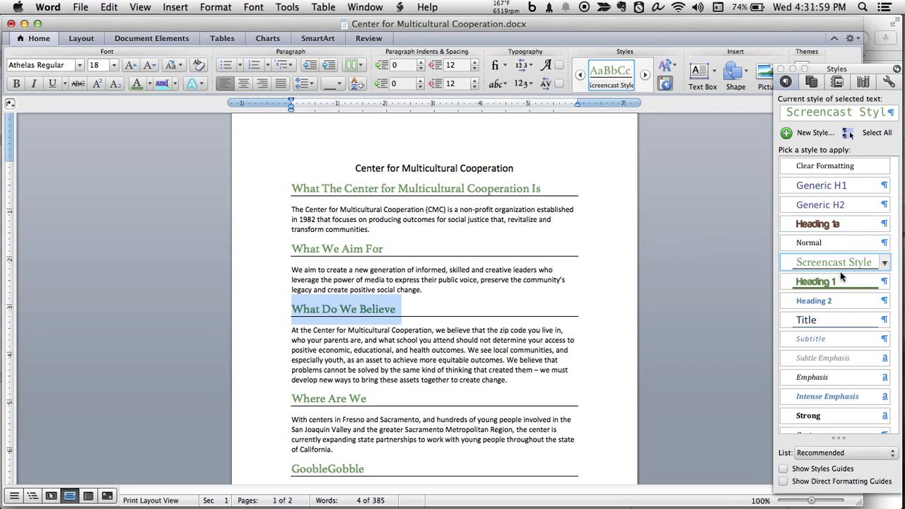
{"action": "mouse_move", "coordinate": [884, 265]}
{"action": "left_click", "coordinate": [877, 132]}
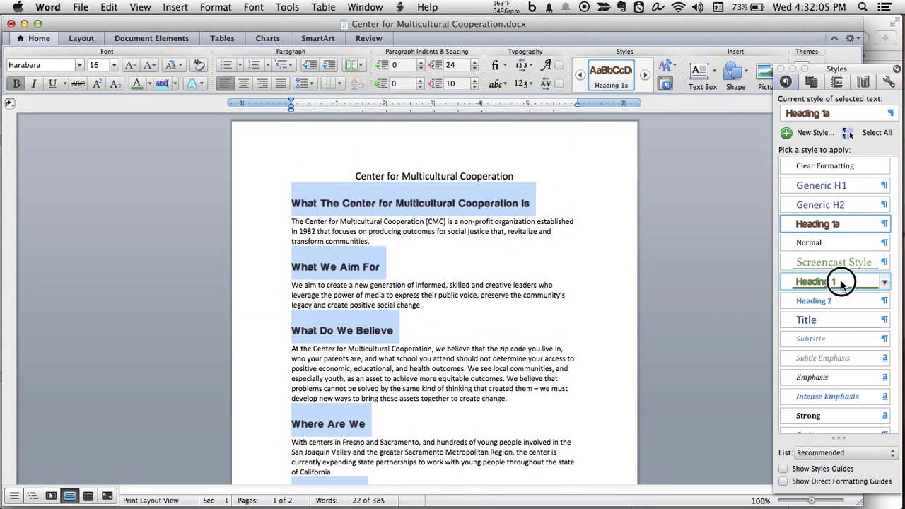
{"action": "left_click", "coordinate": [839, 284]}
{"action": "left_click", "coordinate": [509, 310]}
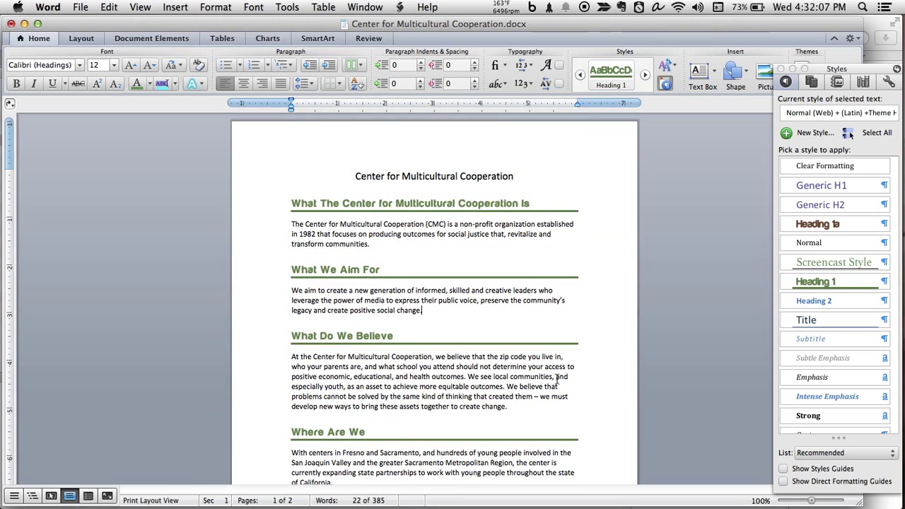
{"action": "left_click", "coordinate": [575, 282]}
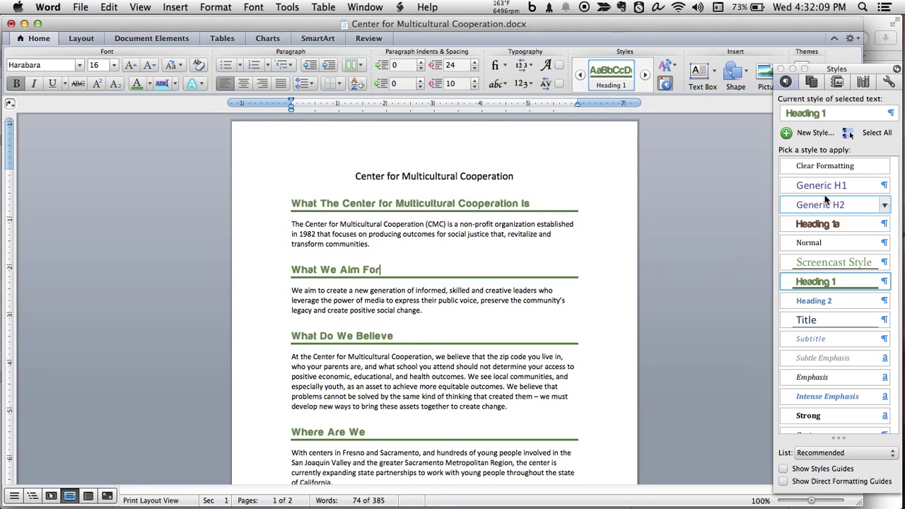
{"action": "left_click", "coordinate": [877, 132]}
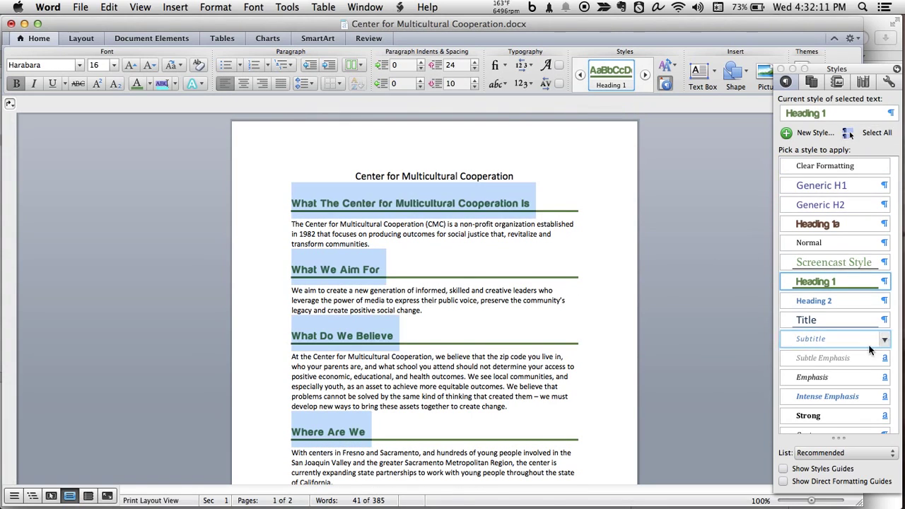
{"action": "left_click", "coordinate": [840, 267]}
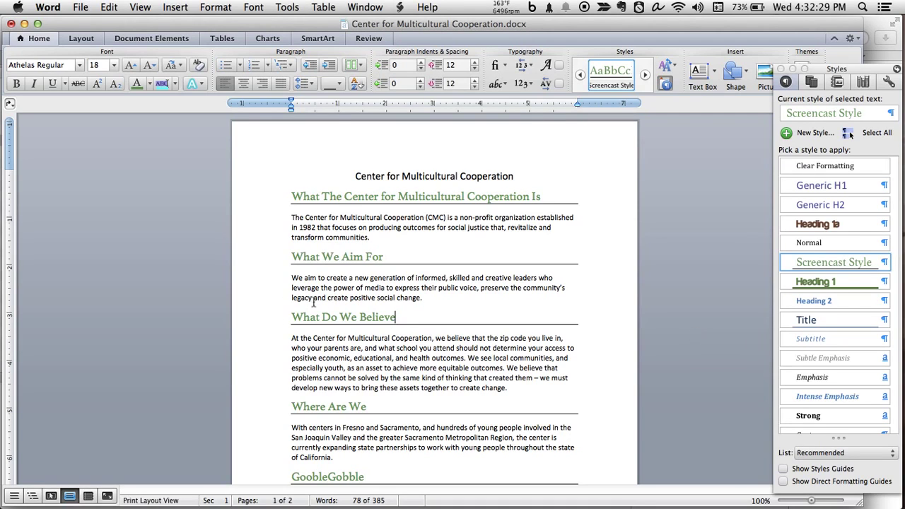
{"action": "left_click_drag", "start_coordinate": [398, 317], "coordinate": [280, 317]}
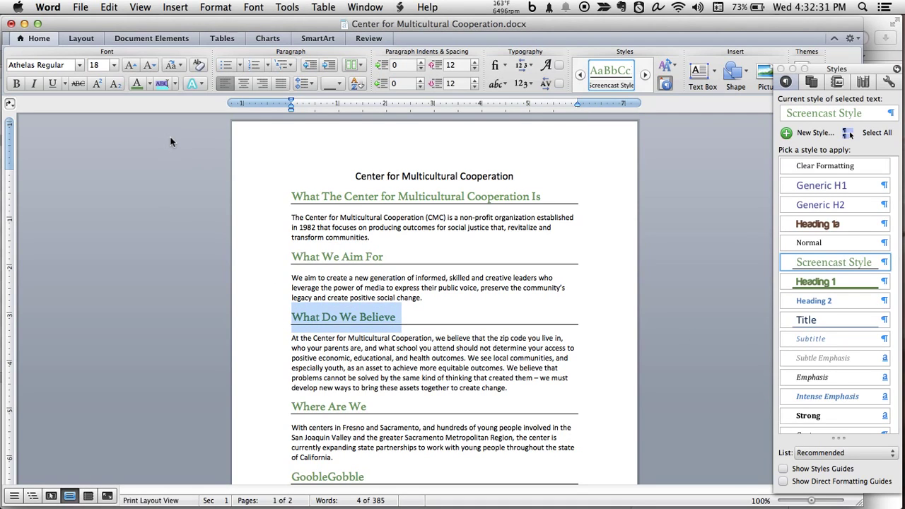
{"action": "key", "text": "super+b"}
{"action": "key", "text": "super+b"}
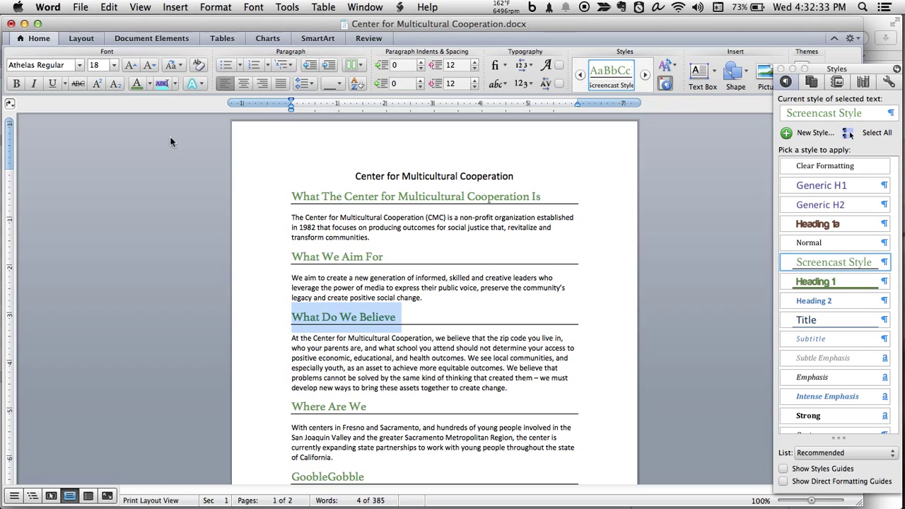